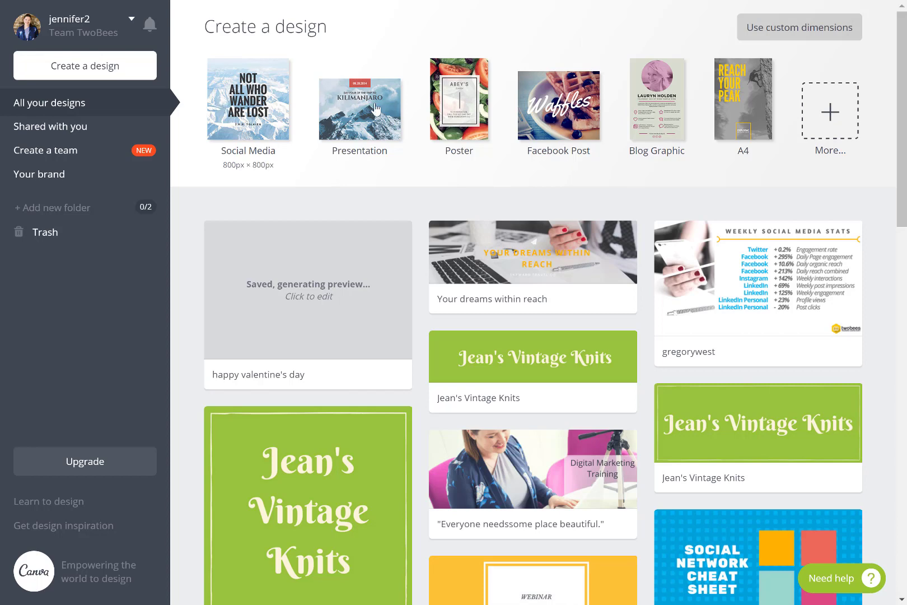
Examine the full catalogue of design types, from social media posts to documents, marketing materials and headers, and return to the overview.
{"action": "left_click", "coordinate": [833, 117]}
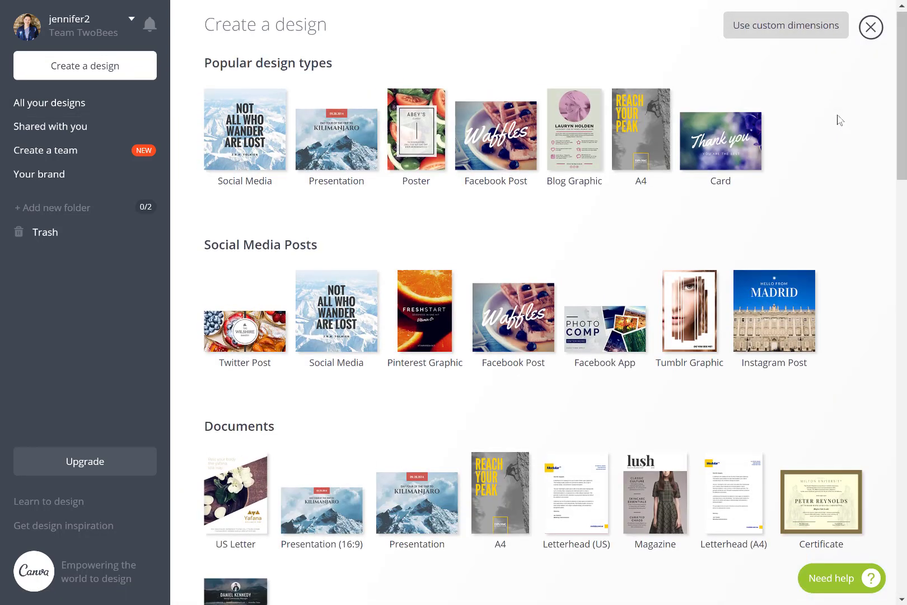
{"action": "scroll", "coordinate": [838, 121], "scroll_direction": "down", "scroll_amount": 4}
{"action": "scroll", "coordinate": [838, 121], "scroll_direction": "down", "scroll_amount": 7}
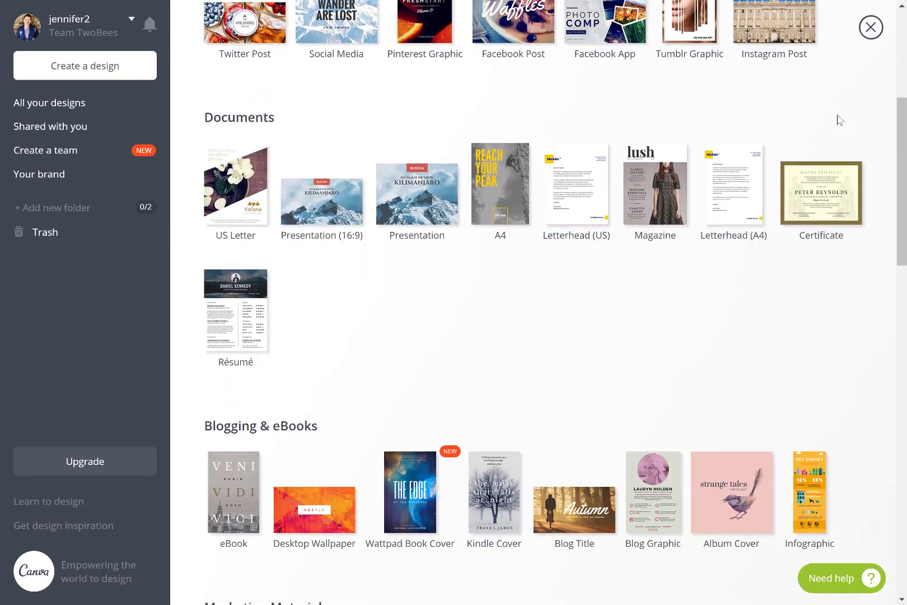
{"action": "scroll", "coordinate": [838, 121], "scroll_direction": "down", "scroll_amount": 6}
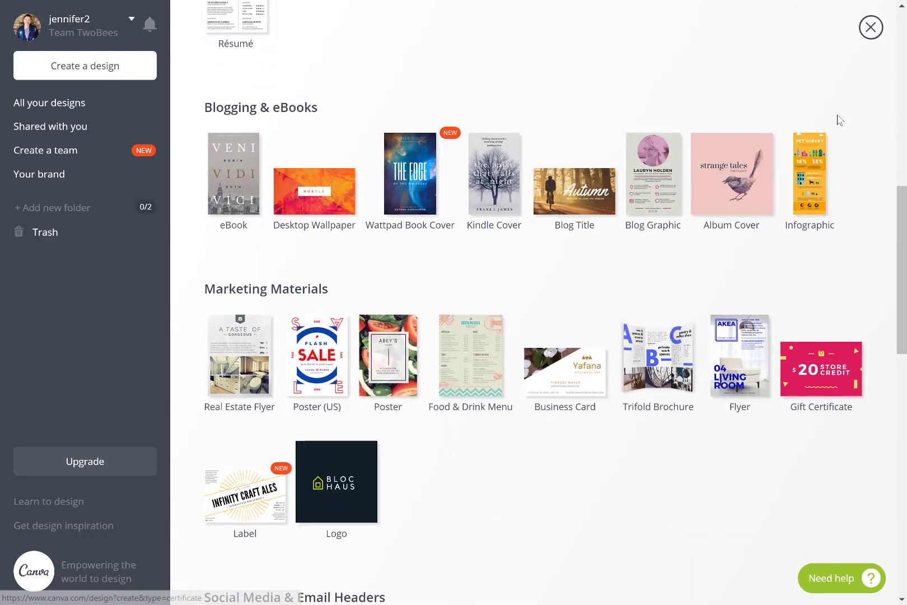
{"action": "scroll", "coordinate": [838, 121], "scroll_direction": "down", "scroll_amount": 4}
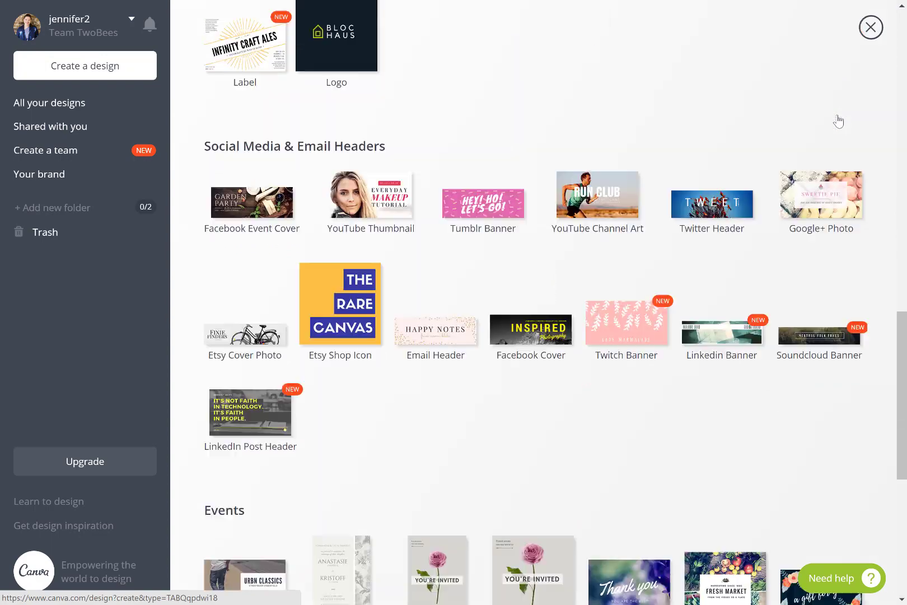
{"action": "scroll", "coordinate": [838, 121], "scroll_direction": "up", "scroll_amount": 8}
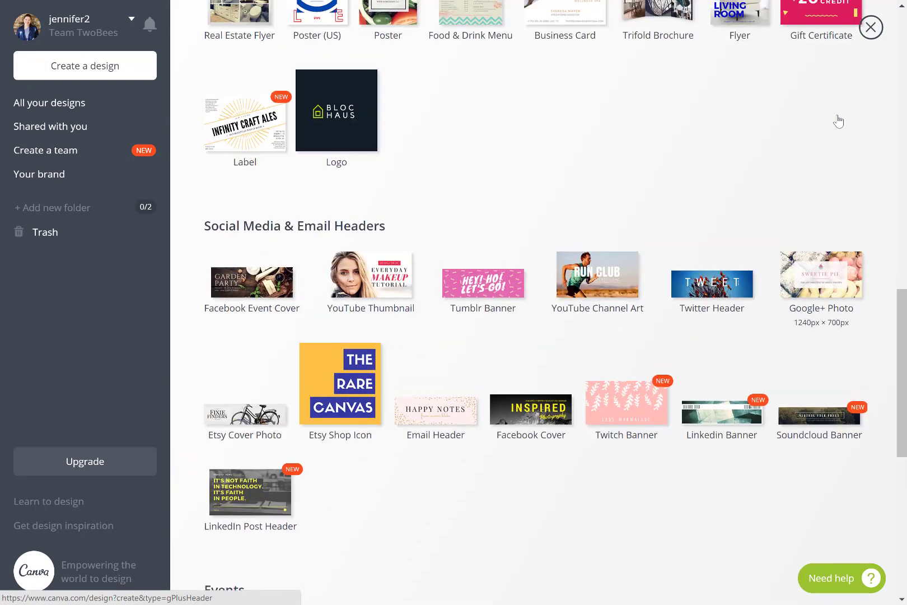
{"action": "scroll", "coordinate": [839, 121], "scroll_direction": "up", "scroll_amount": 9}
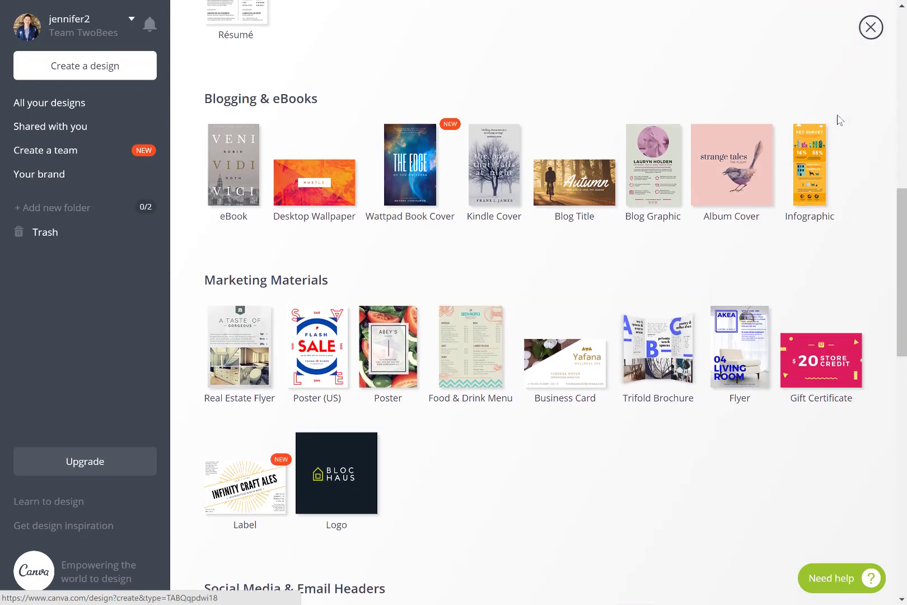
{"action": "scroll", "coordinate": [838, 121], "scroll_direction": "up", "scroll_amount": 3}
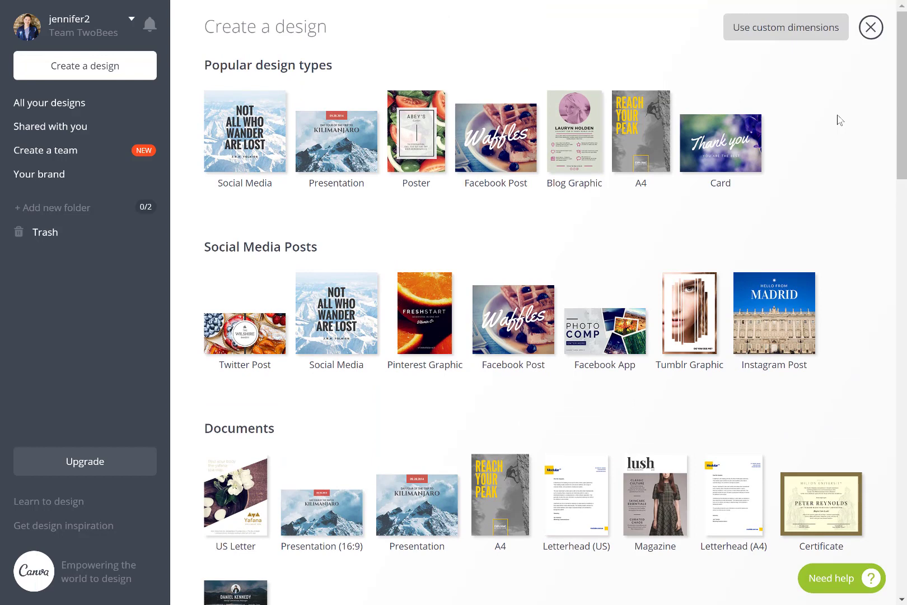
{"action": "left_click", "coordinate": [871, 28]}
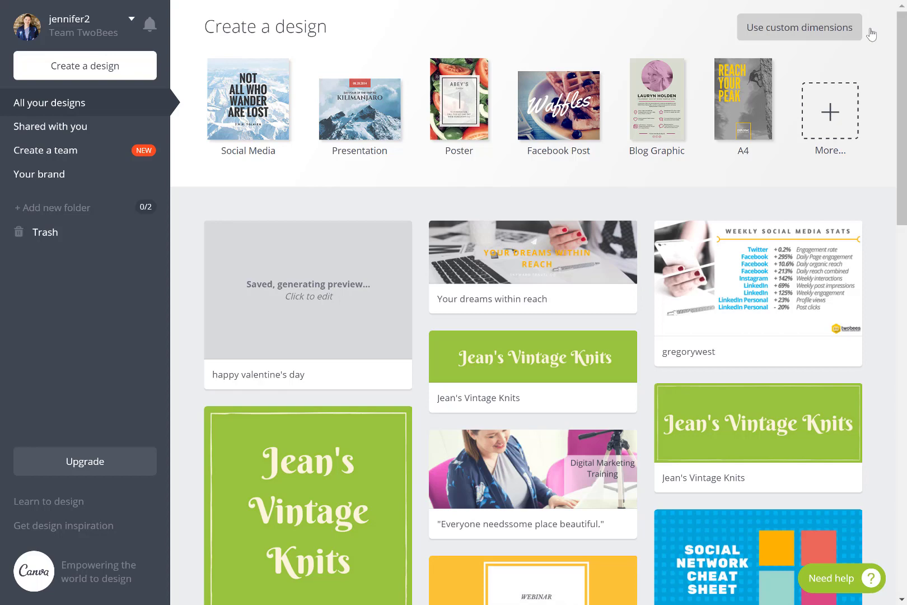
Create a Social Media design and apply the "There is always something to be thankful for." layout with the mortar and pestle photo.
{"action": "left_click", "coordinate": [260, 116]}
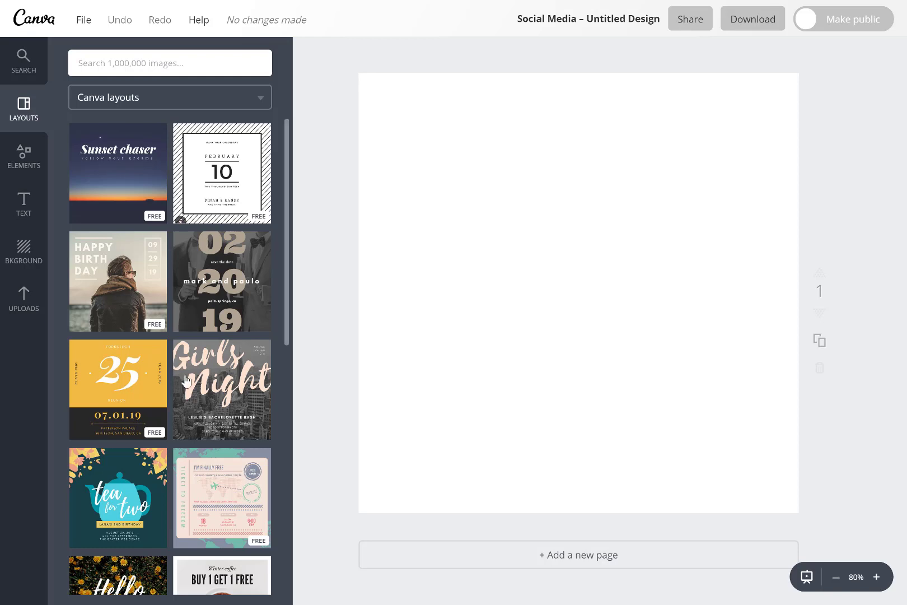
{"action": "scroll", "coordinate": [186, 378], "scroll_direction": "down", "scroll_amount": 3}
{"action": "scroll", "coordinate": [187, 381], "scroll_direction": "down", "scroll_amount": 3}
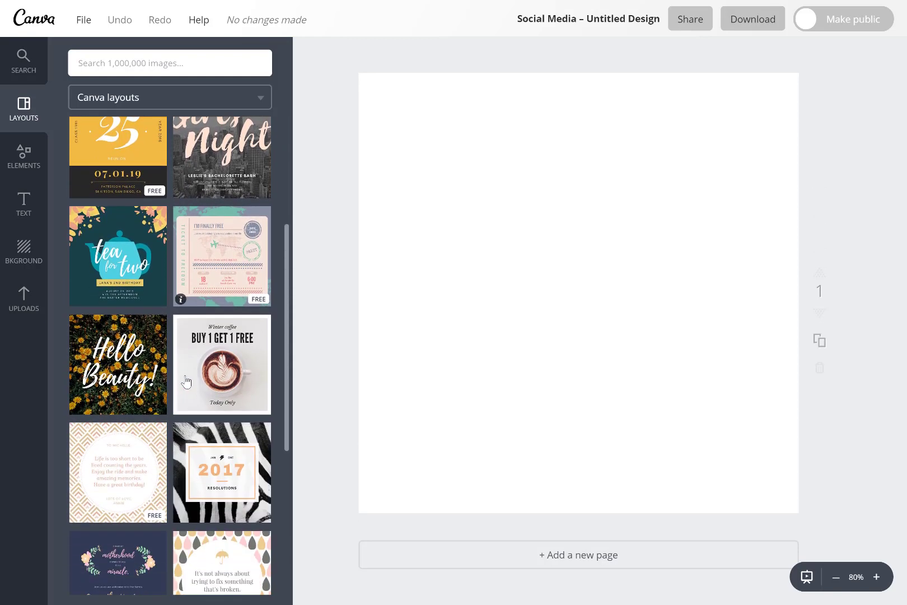
{"action": "scroll", "coordinate": [186, 381], "scroll_direction": "down", "scroll_amount": 6}
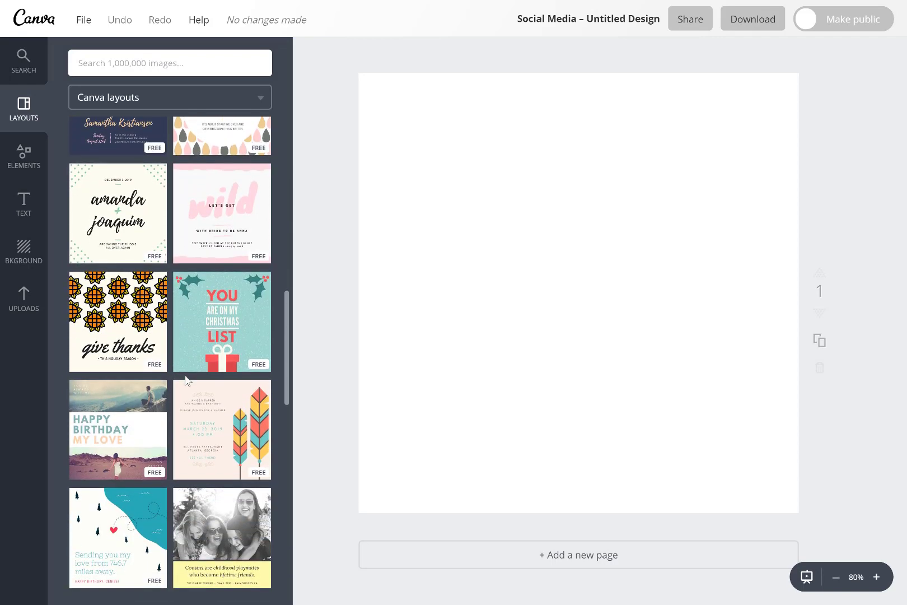
{"action": "scroll", "coordinate": [186, 381], "scroll_direction": "down", "scroll_amount": 6}
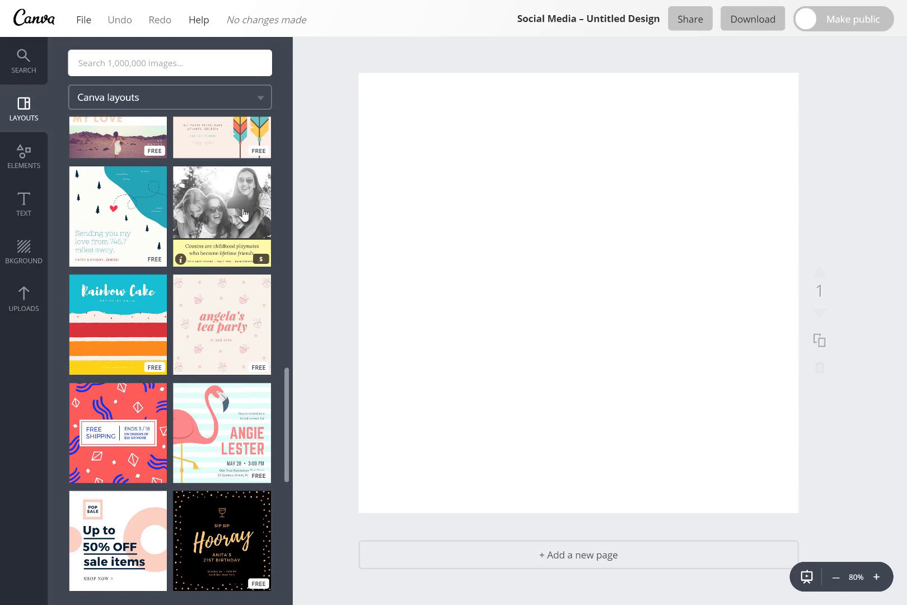
{"action": "scroll", "coordinate": [243, 214], "scroll_direction": "down", "scroll_amount": 5}
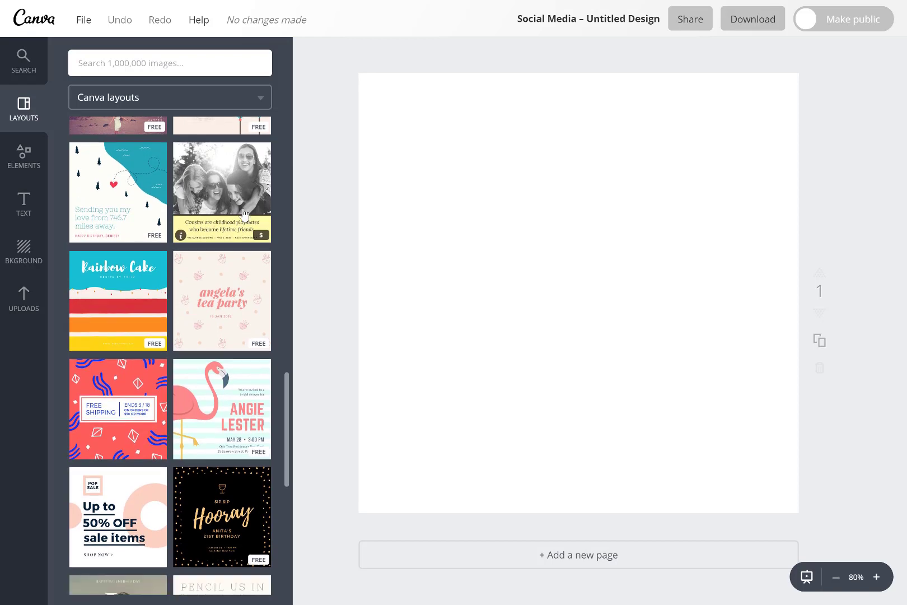
{"action": "scroll", "coordinate": [243, 213], "scroll_direction": "down", "scroll_amount": 5}
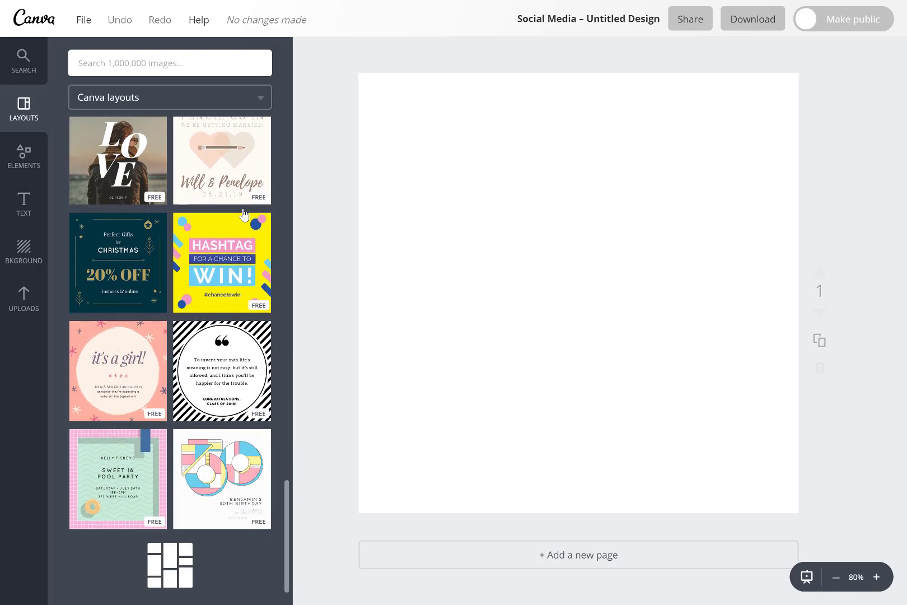
{"action": "scroll", "coordinate": [243, 213], "scroll_direction": "down", "scroll_amount": 2}
{"action": "scroll", "coordinate": [243, 214], "scroll_direction": "down", "scroll_amount": 3}
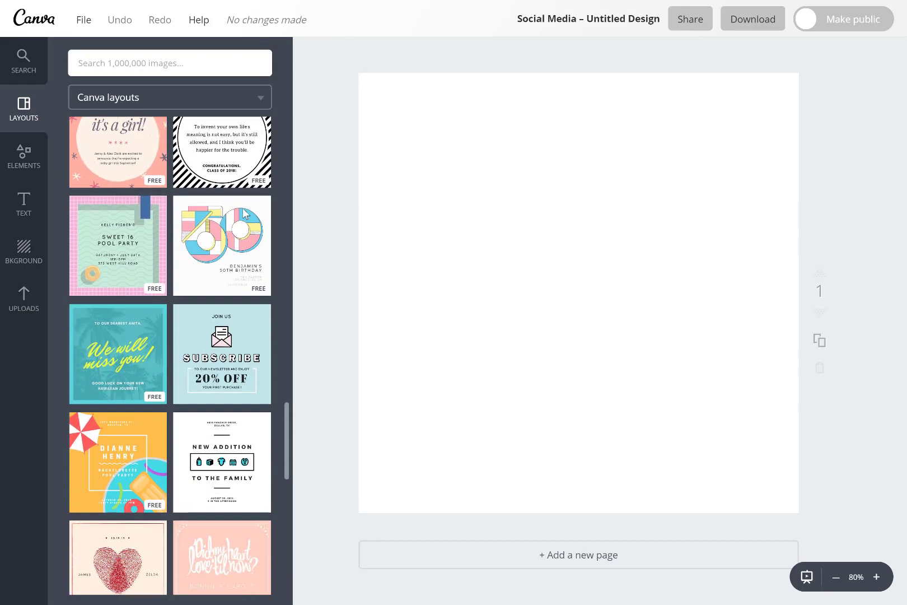
{"action": "scroll", "coordinate": [243, 213], "scroll_direction": "down", "scroll_amount": 5}
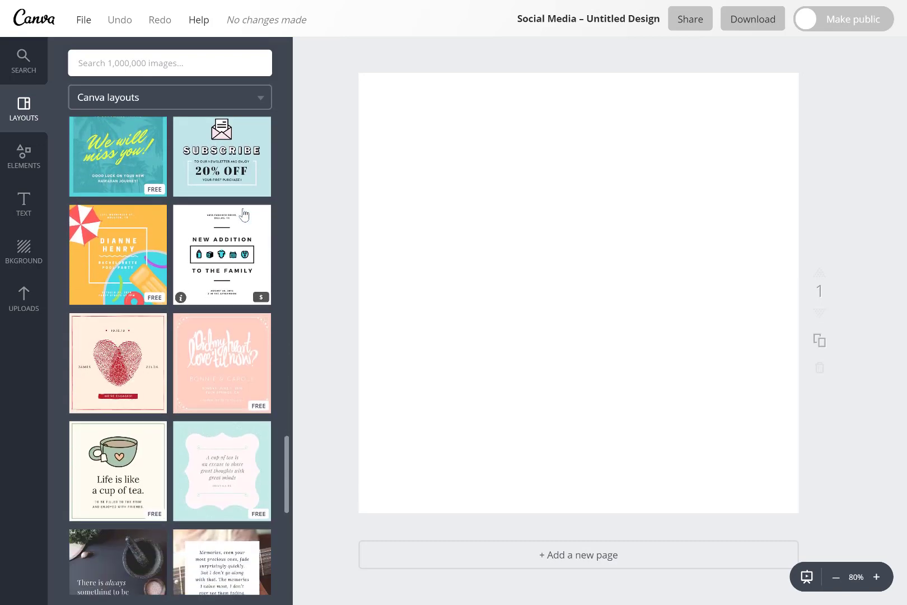
{"action": "scroll", "coordinate": [244, 213], "scroll_direction": "down", "scroll_amount": 7}
{"action": "left_click", "coordinate": [98, 258]}
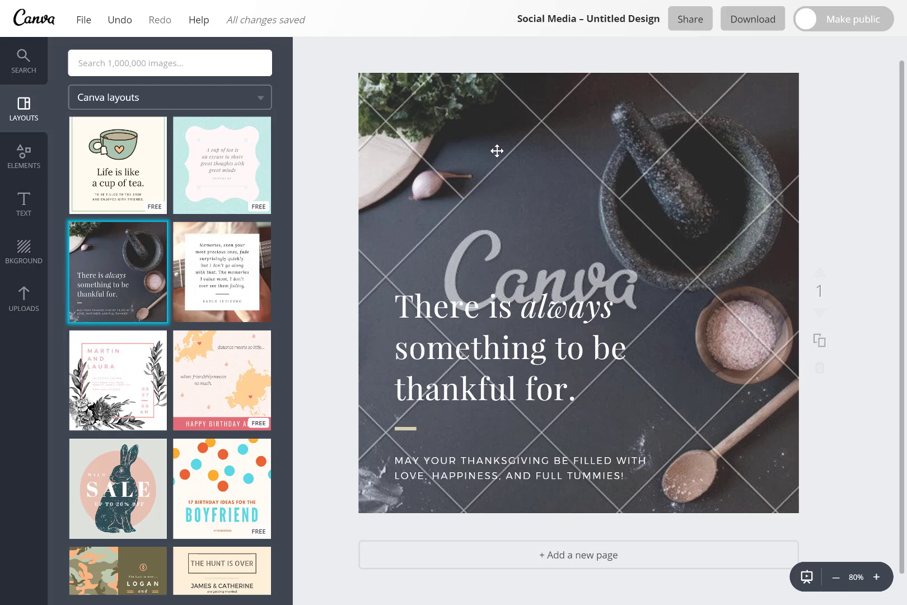
Search the image library for "Beach" and replace the design's background photo with the free pebble beach image.
{"action": "left_click", "coordinate": [23, 59]}
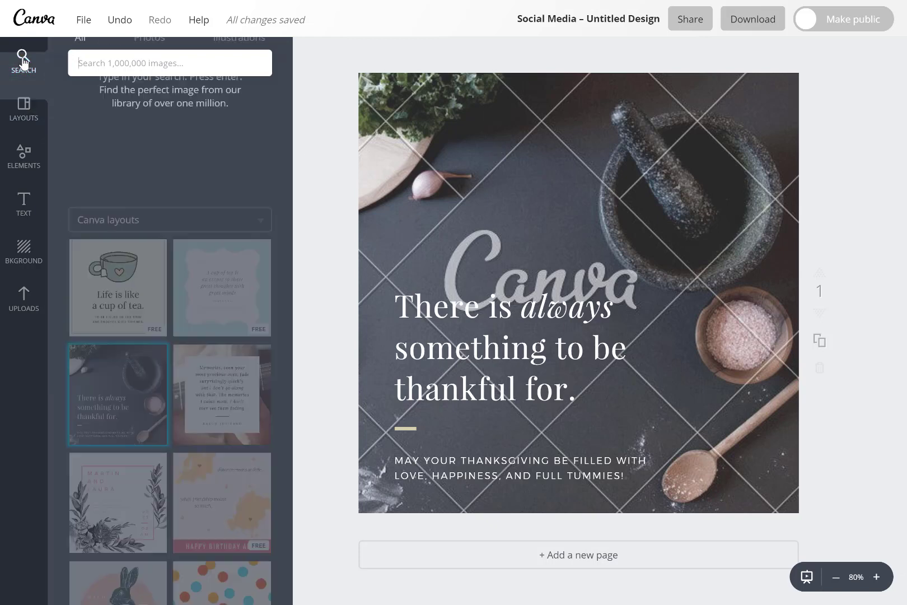
{"action": "left_click", "coordinate": [146, 59]}
{"action": "type", "text": "Beach"}
{"action": "key", "text": "Return"}
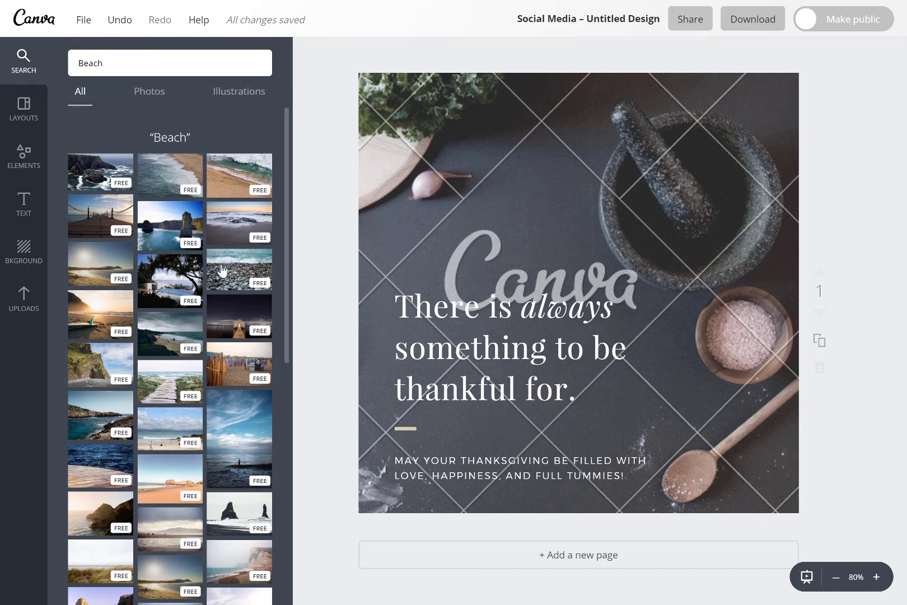
{"action": "left_click_drag", "start_coordinate": [215, 284], "coordinate": [424, 233]}
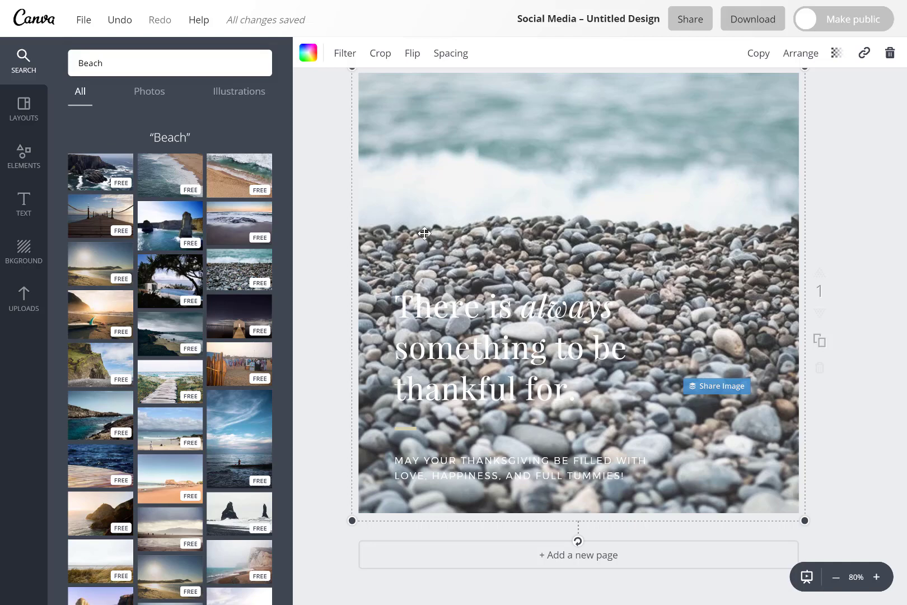
Replace the background with the uploaded photo of a hand holding a phone beside a laptop, and set its filter to Normal.
{"action": "left_click", "coordinate": [26, 296]}
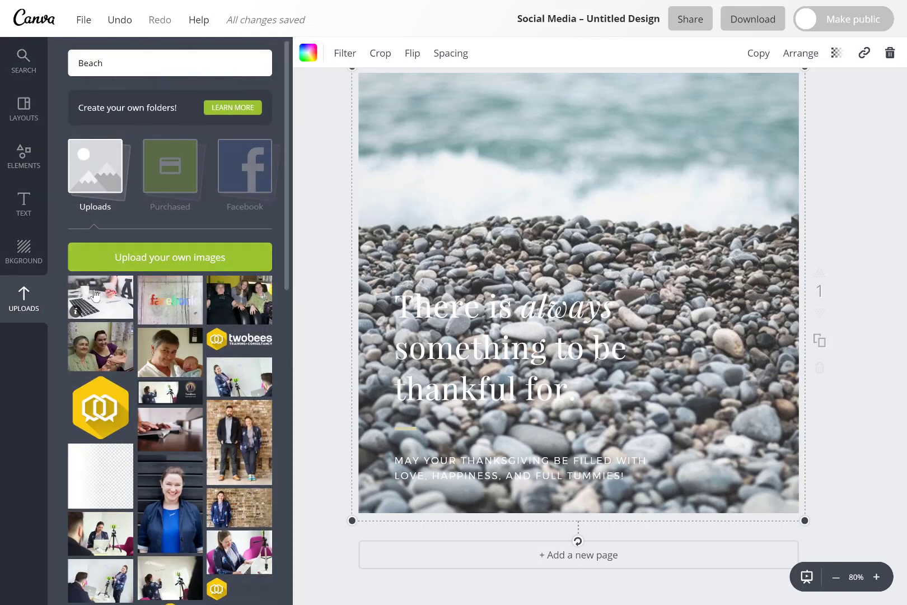
{"action": "left_click_drag", "start_coordinate": [112, 296], "coordinate": [439, 263]}
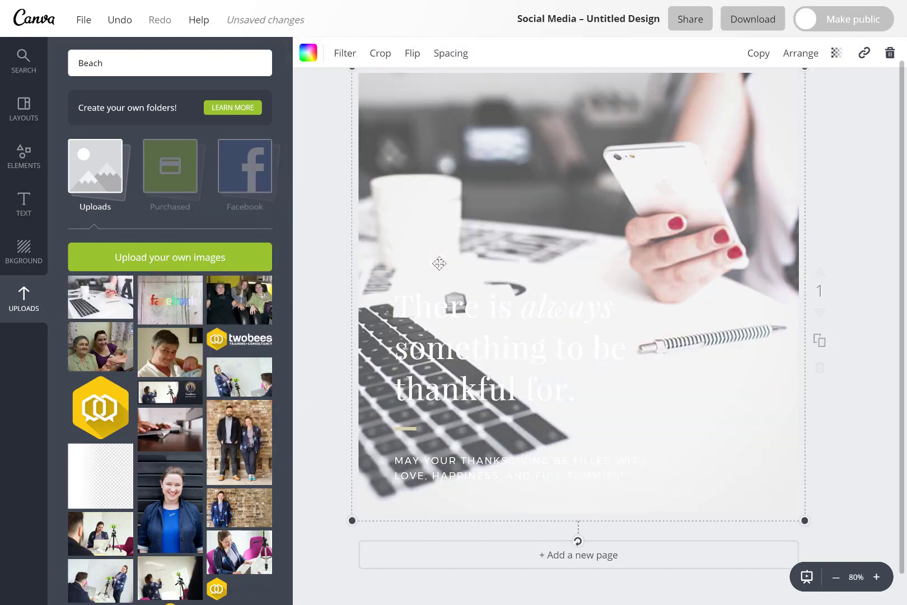
{"action": "left_click", "coordinate": [23, 107]}
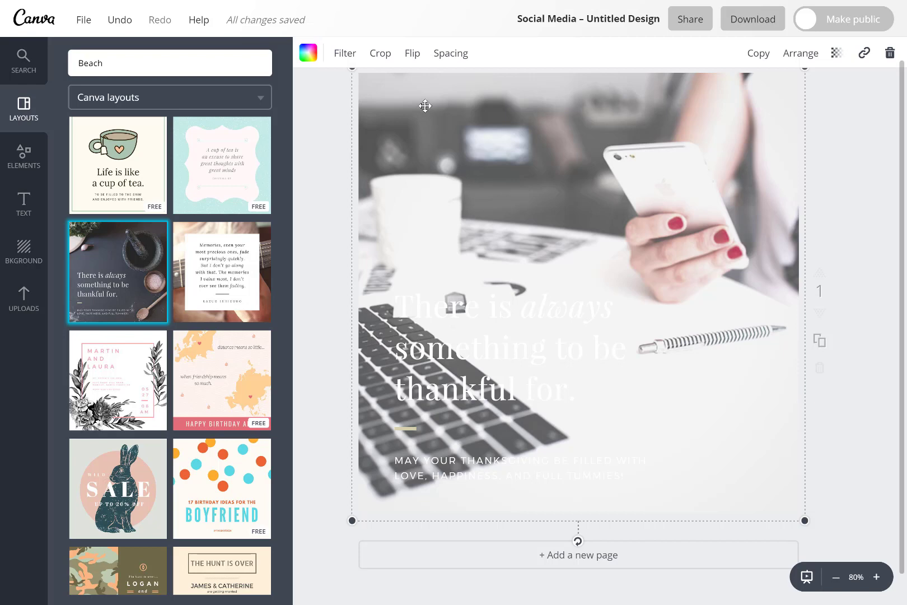
{"action": "left_click", "coordinate": [341, 52]}
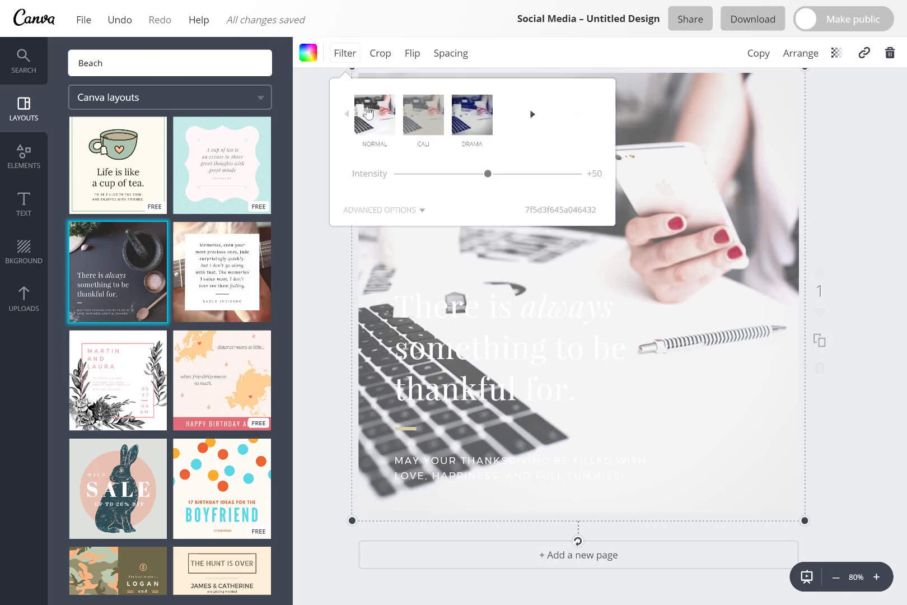
{"action": "left_click", "coordinate": [370, 112]}
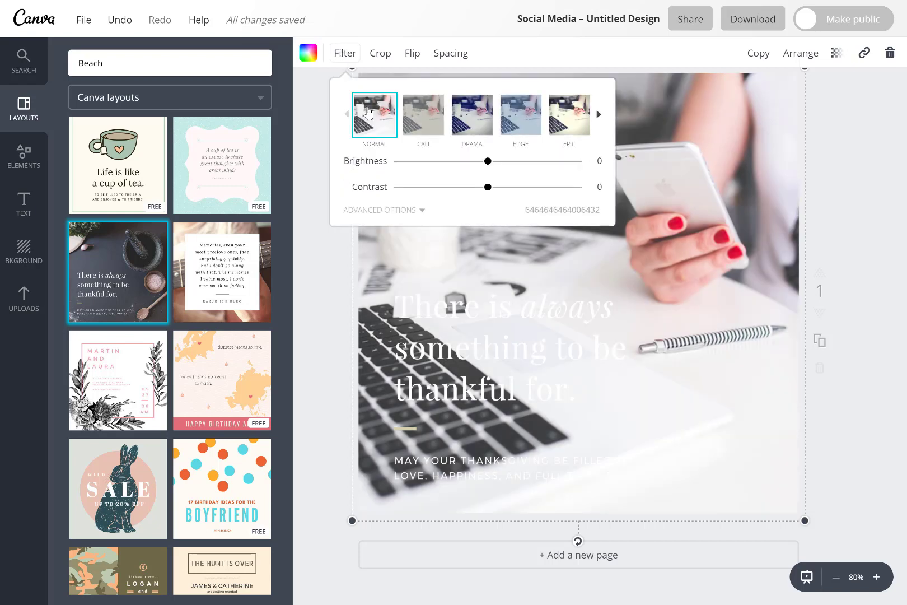
{"action": "left_click", "coordinate": [309, 293]}
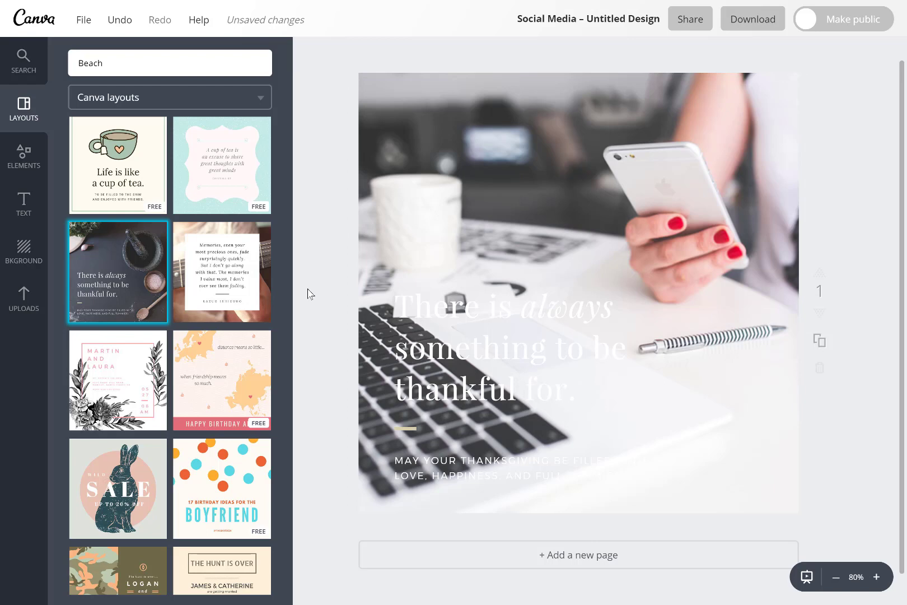
Recolour the whole heading "There is always something to be thankful for." in the primary blue and check its custom colour code.
{"action": "left_click", "coordinate": [537, 306]}
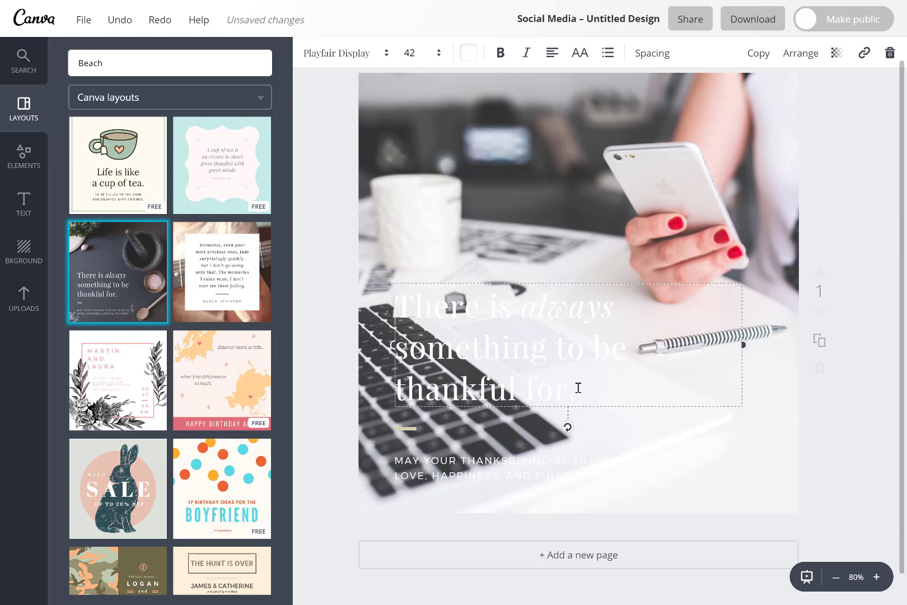
{"action": "left_click_drag", "start_coordinate": [578, 388], "coordinate": [389, 303]}
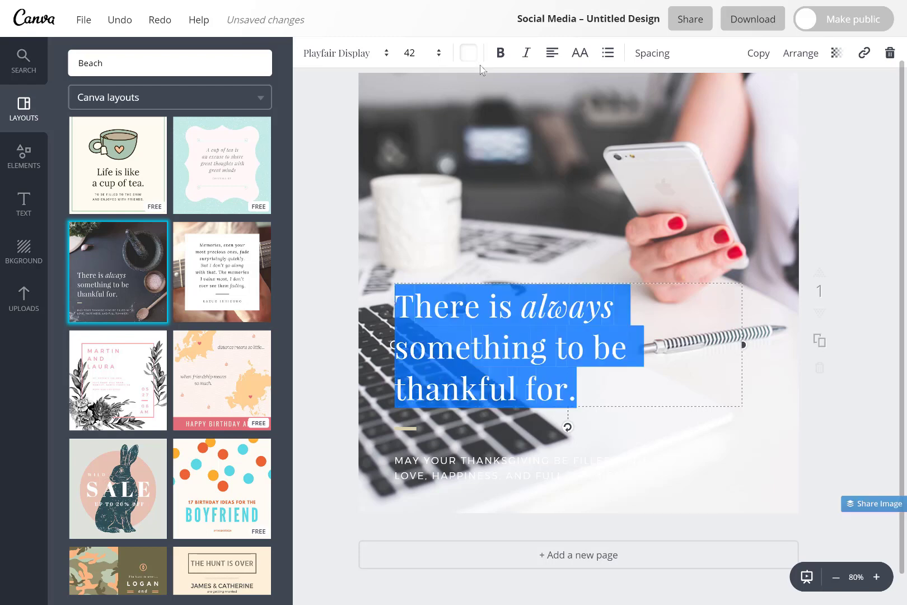
{"action": "left_click", "coordinate": [468, 54]}
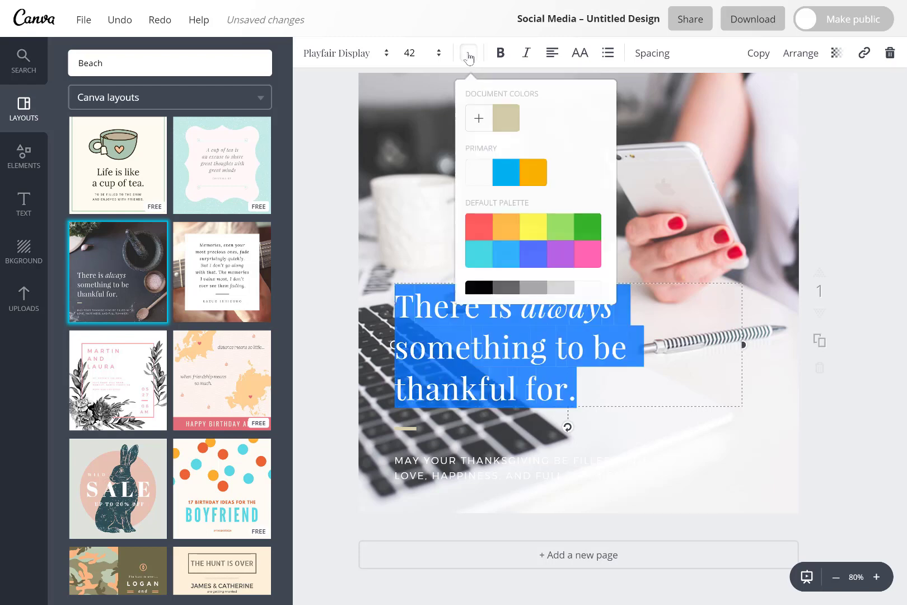
{"action": "left_click", "coordinate": [506, 172]}
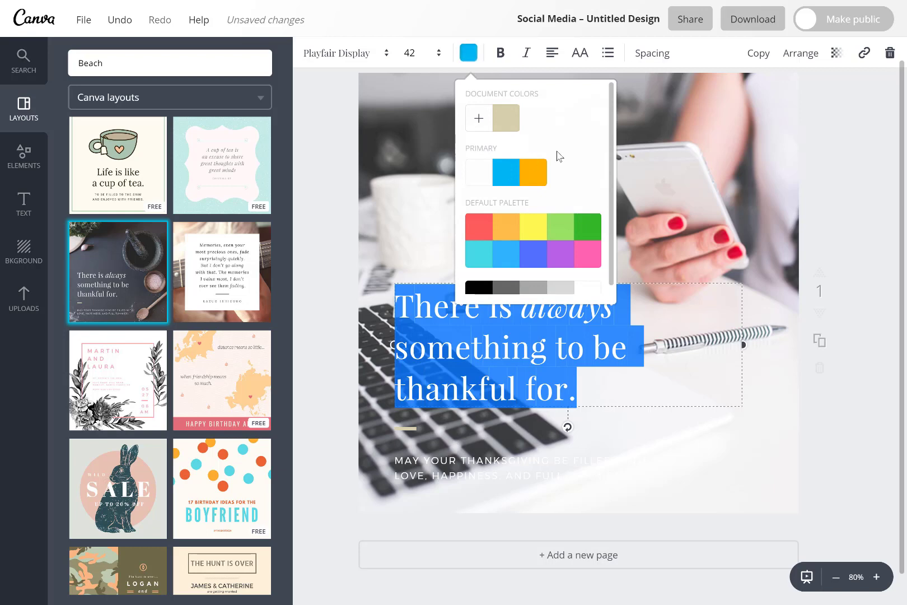
{"action": "scroll", "coordinate": [556, 152], "scroll_direction": "down", "scroll_amount": 2}
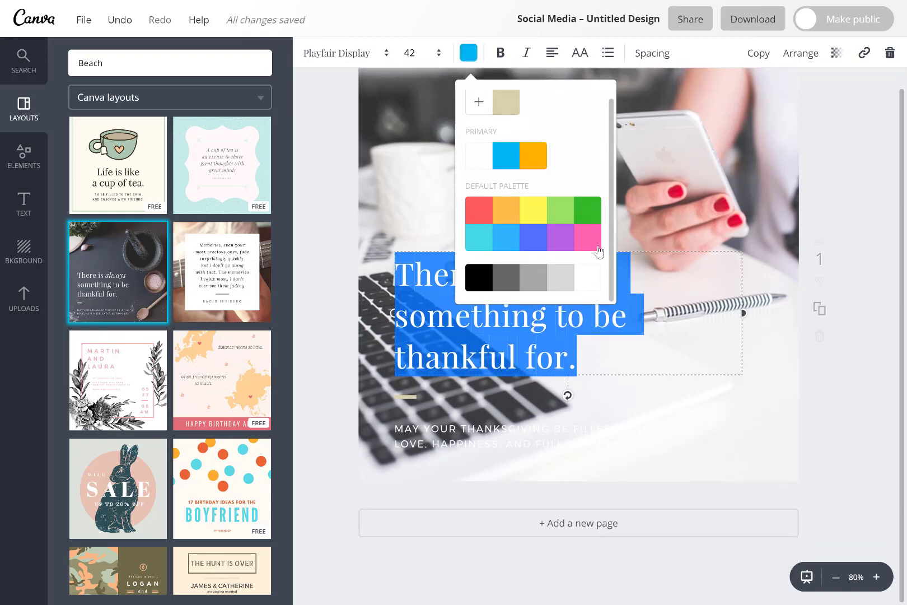
{"action": "scroll", "coordinate": [561, 141], "scroll_direction": "up", "scroll_amount": 2}
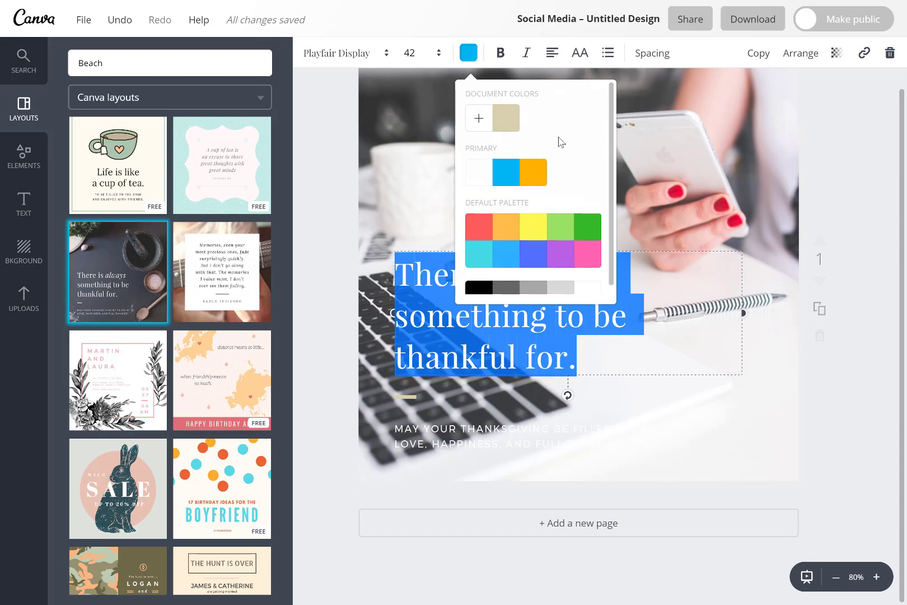
{"action": "left_click", "coordinate": [479, 119]}
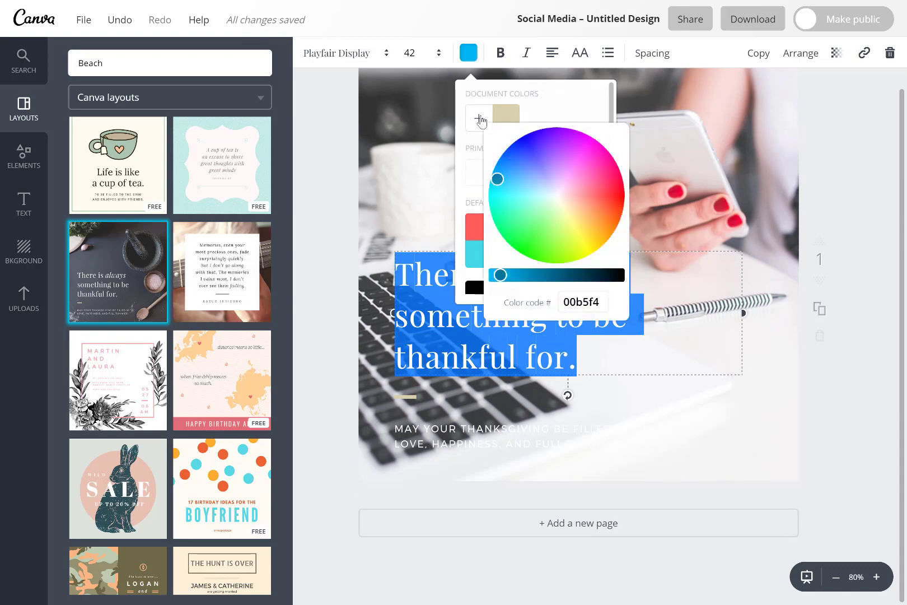
{"action": "left_click_drag", "start_coordinate": [602, 303], "coordinate": [558, 303]}
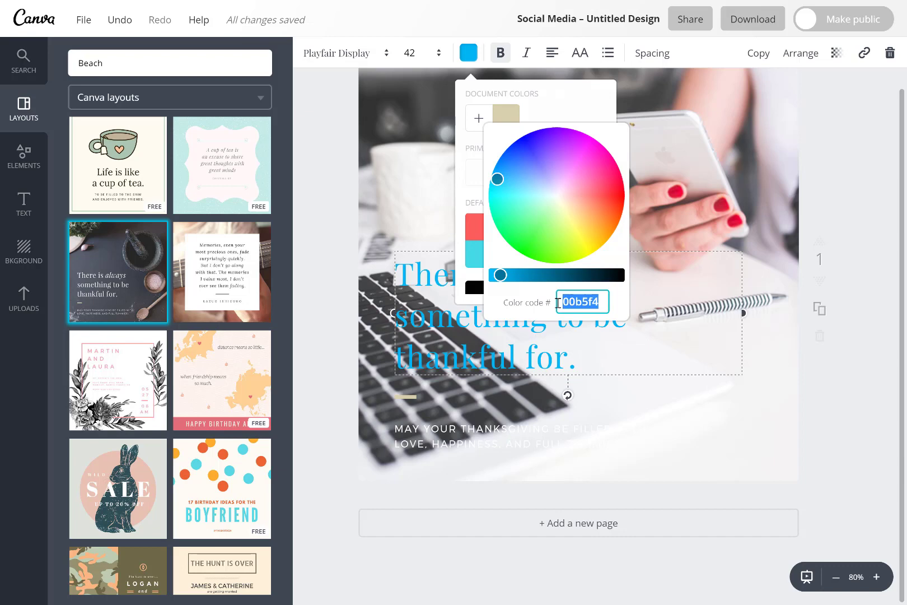
{"action": "left_click", "coordinate": [411, 122]}
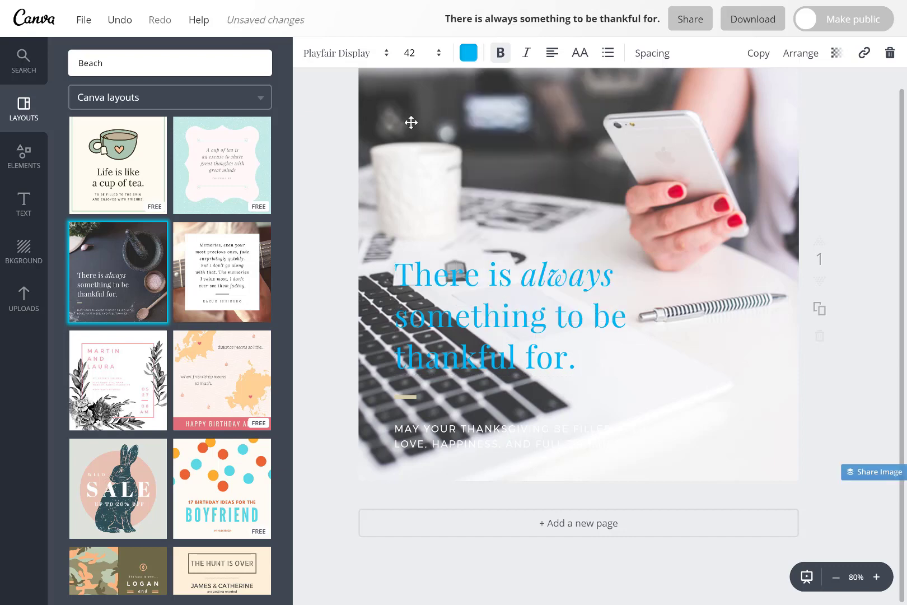
Recolour the text "May your Thanksgiving be filled with love, happiness, and full tummies!" in the primary orange.
{"action": "scroll", "coordinate": [411, 122], "scroll_direction": "up", "scroll_amount": 2}
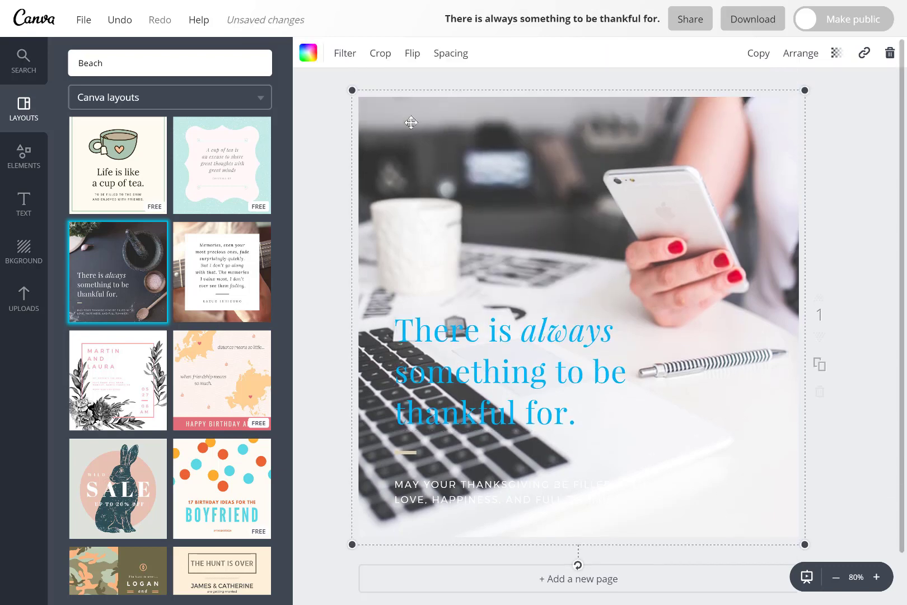
{"action": "left_click", "coordinate": [481, 486]}
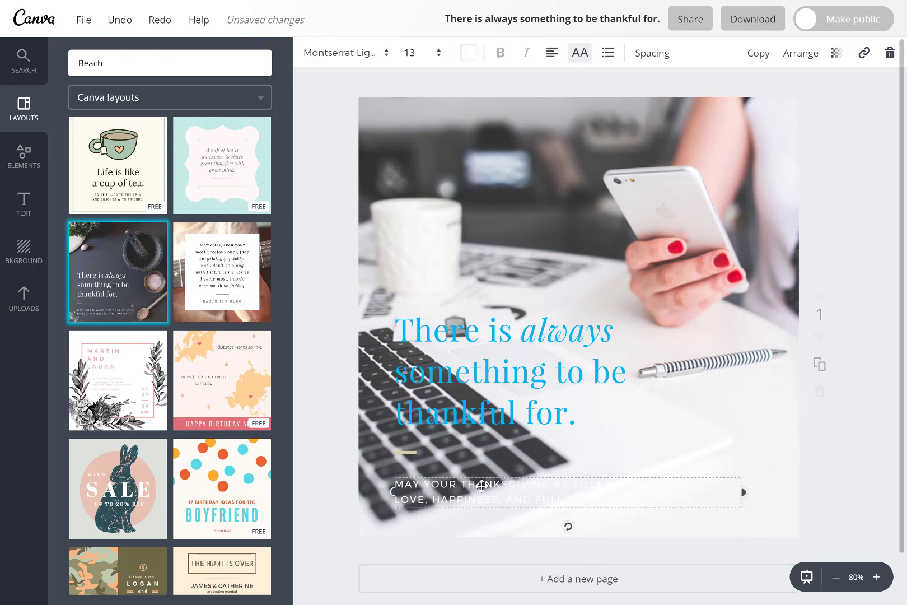
{"action": "left_click", "coordinate": [470, 52]}
{"action": "left_click", "coordinate": [535, 178]}
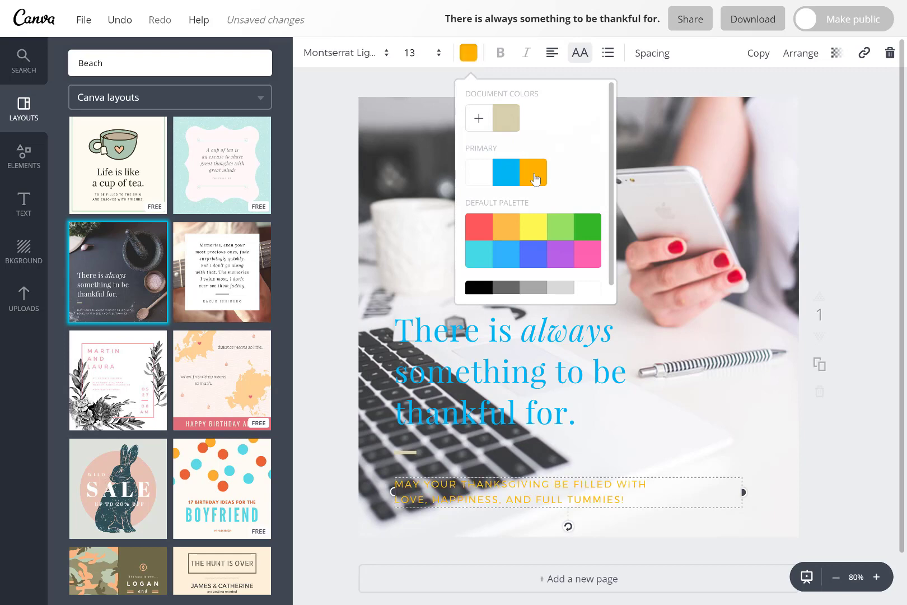
Change the font of the orange Thanksgiving text to Open Sans.
{"action": "left_click", "coordinate": [354, 52]}
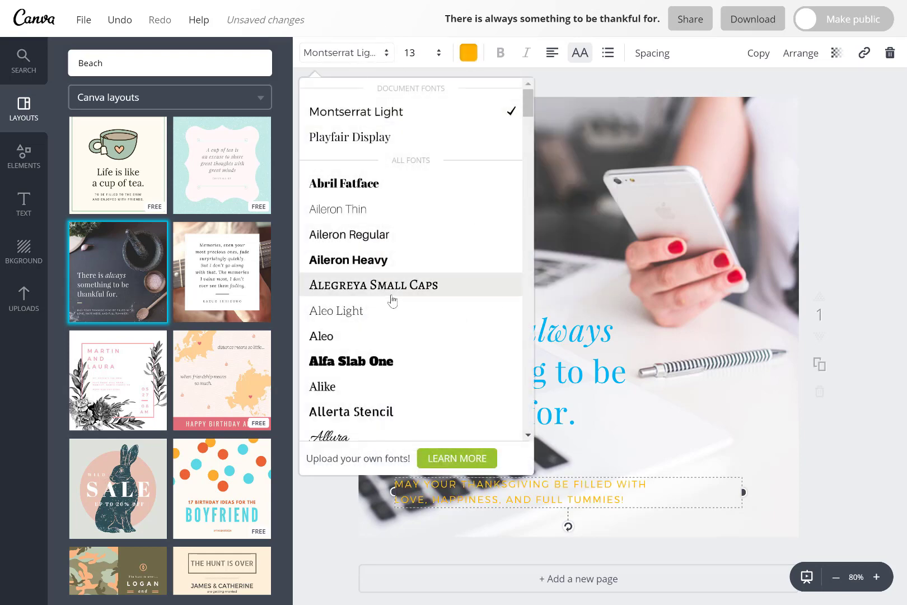
{"action": "scroll", "coordinate": [392, 300], "scroll_direction": "down", "scroll_amount": 5}
{"action": "scroll", "coordinate": [392, 301], "scroll_direction": "down", "scroll_amount": 8}
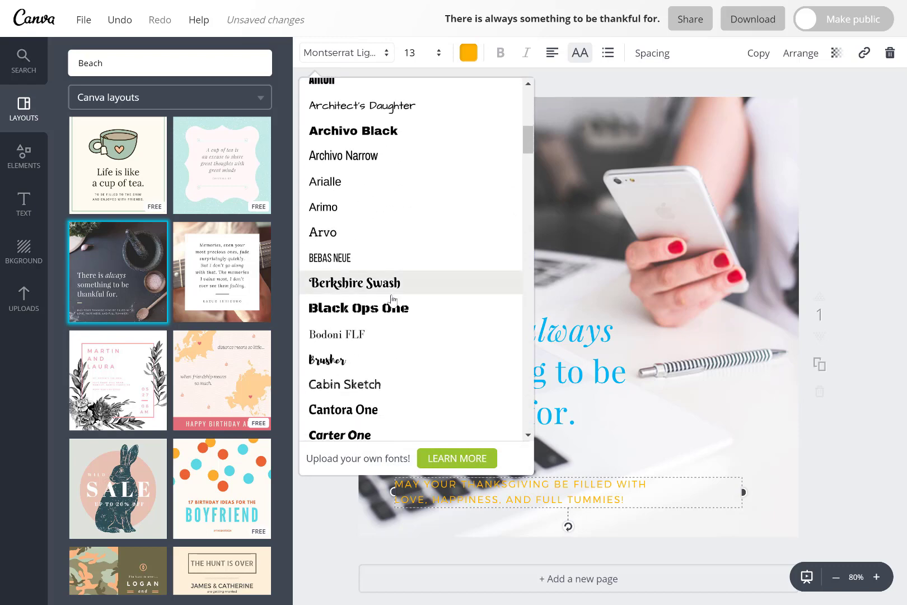
{"action": "scroll", "coordinate": [392, 301], "scroll_direction": "down", "scroll_amount": 7}
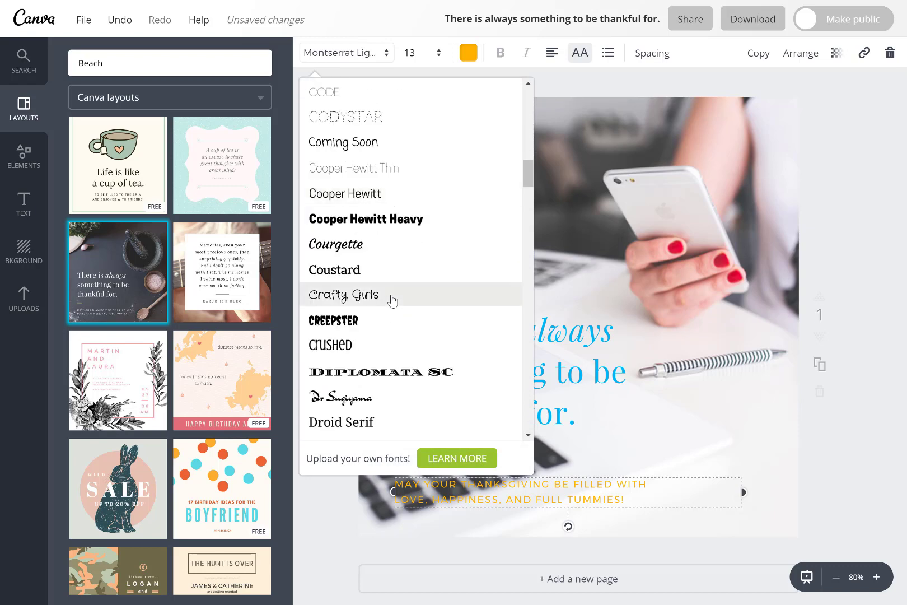
{"action": "scroll", "coordinate": [392, 301], "scroll_direction": "down", "scroll_amount": 8}
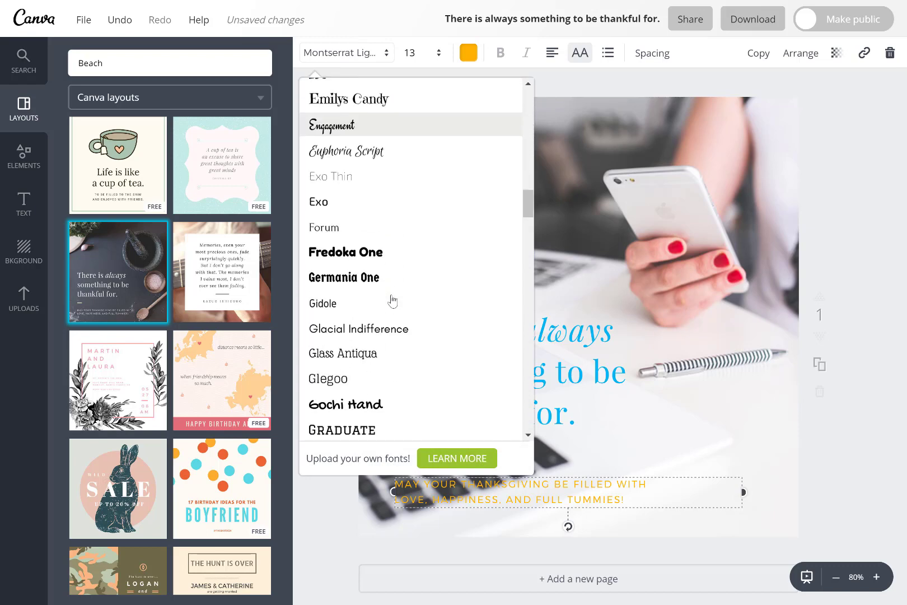
{"action": "scroll", "coordinate": [392, 301], "scroll_direction": "down", "scroll_amount": 8}
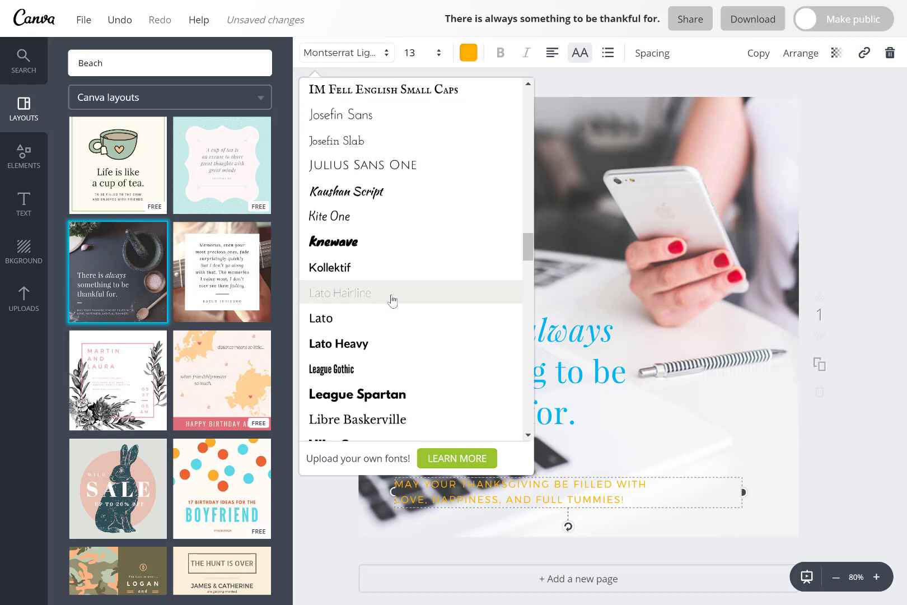
{"action": "scroll", "coordinate": [392, 301], "scroll_direction": "down", "scroll_amount": 8}
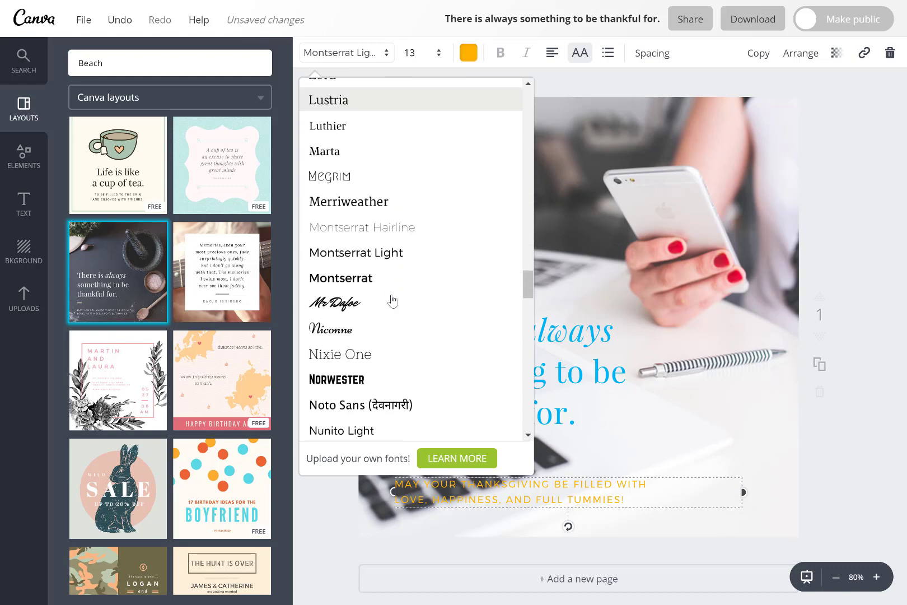
{"action": "scroll", "coordinate": [392, 301], "scroll_direction": "down", "scroll_amount": 1}
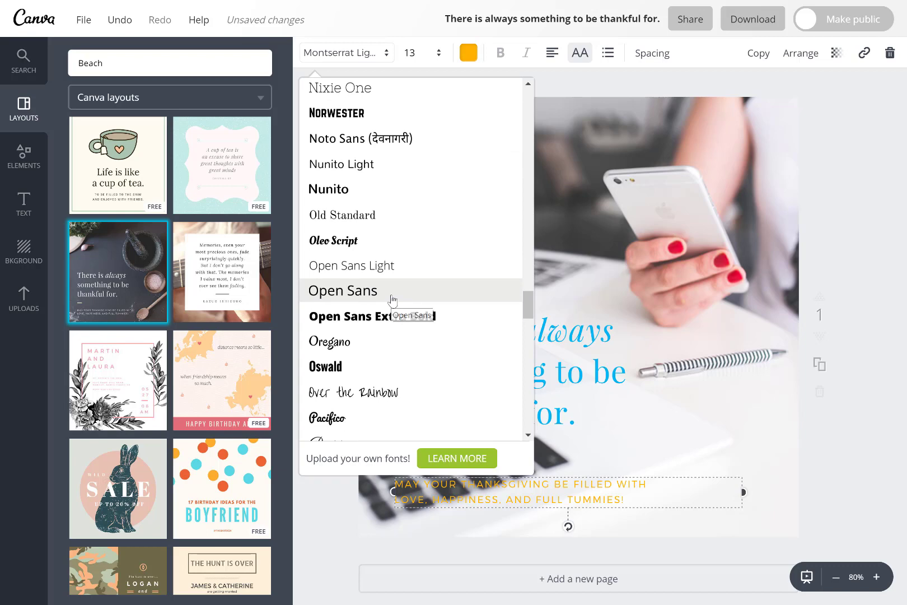
{"action": "left_click", "coordinate": [374, 289]}
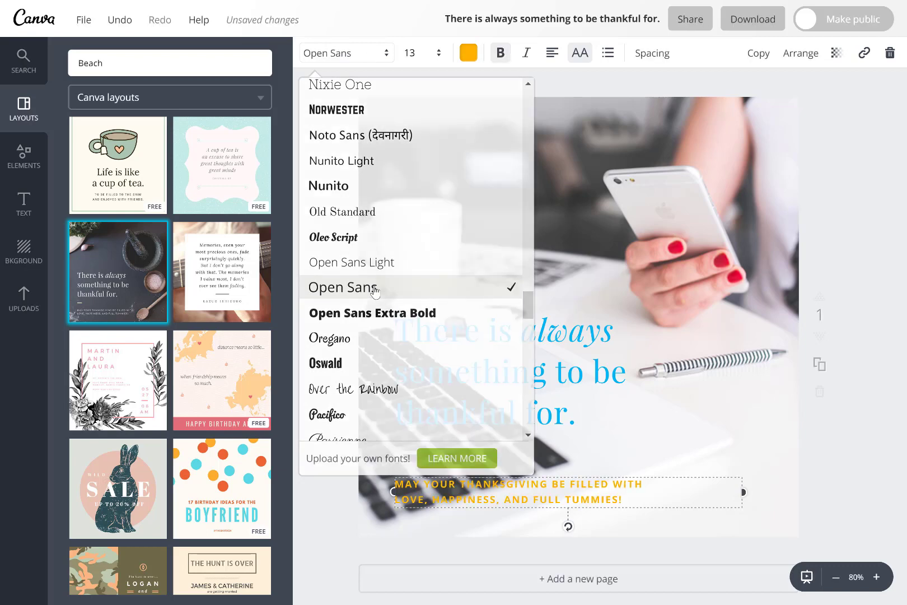
{"action": "left_click", "coordinate": [329, 332]}
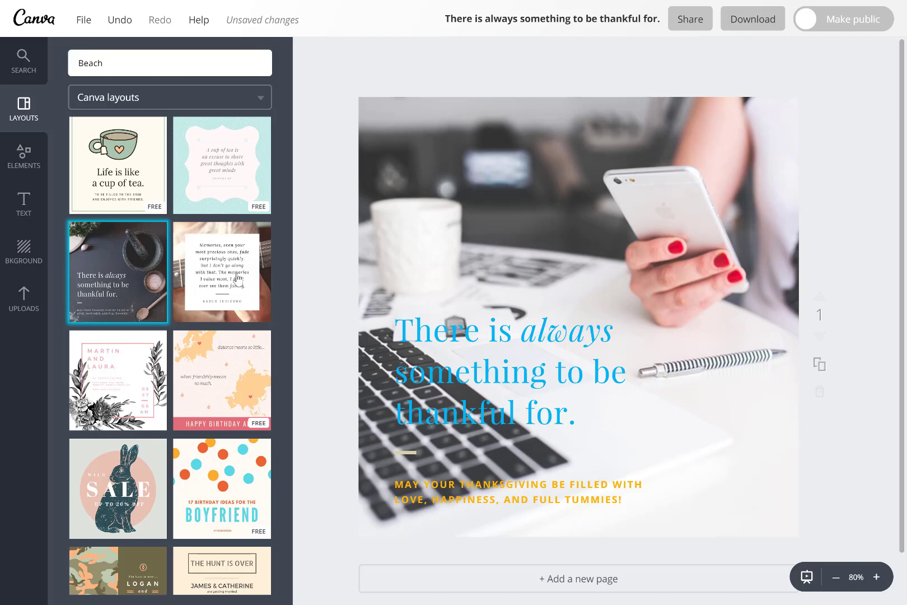
Add the uploaded yellow hexagon logo to the design, shrink it and place it in the lower-right corner of the photo.
{"action": "left_click", "coordinate": [28, 295]}
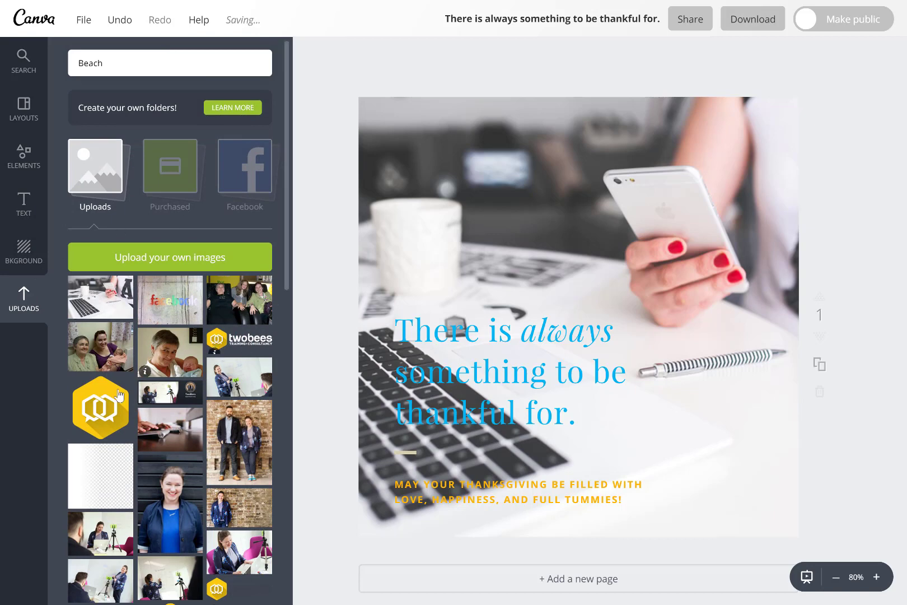
{"action": "left_click", "coordinate": [102, 404]}
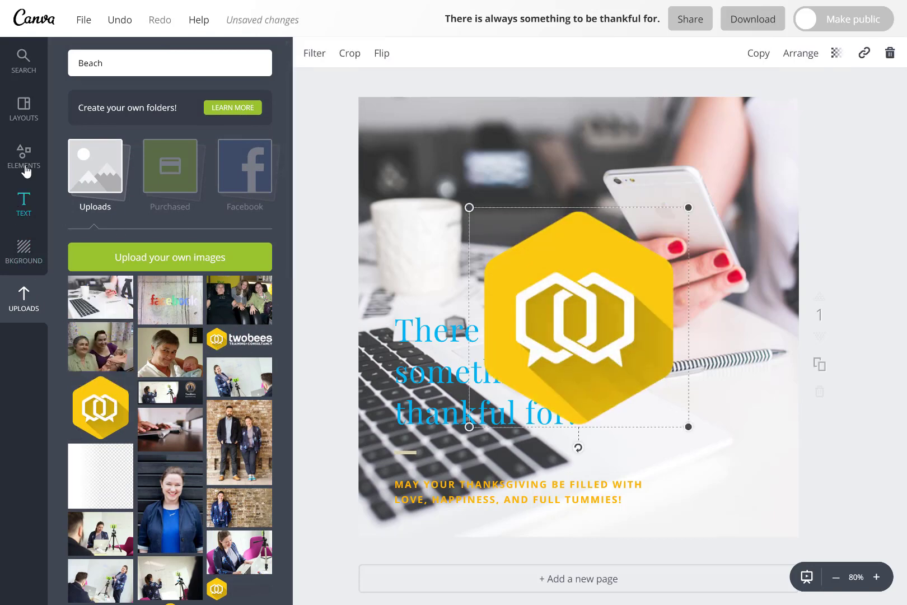
{"action": "left_click", "coordinate": [31, 111]}
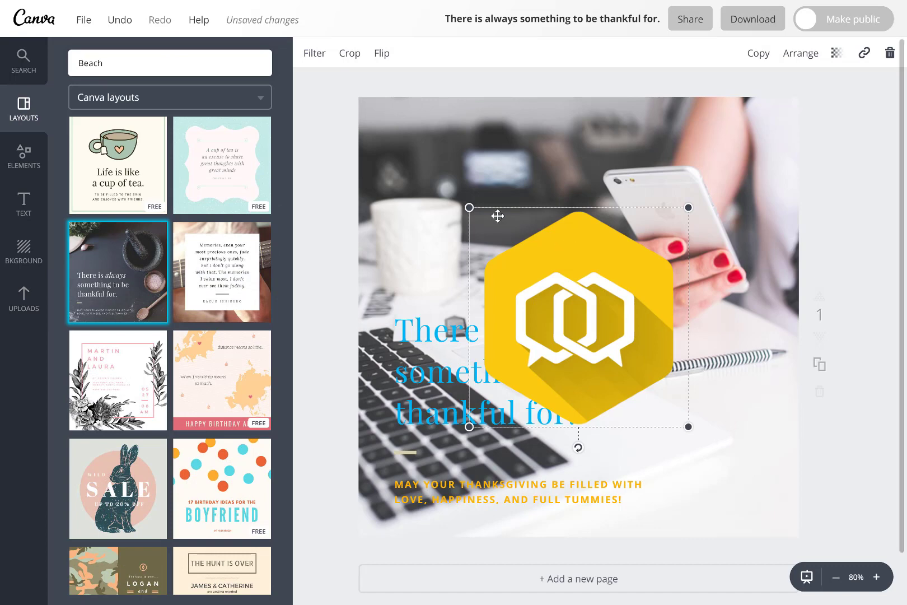
{"action": "left_click_drag", "start_coordinate": [509, 234], "coordinate": [768, 477]}
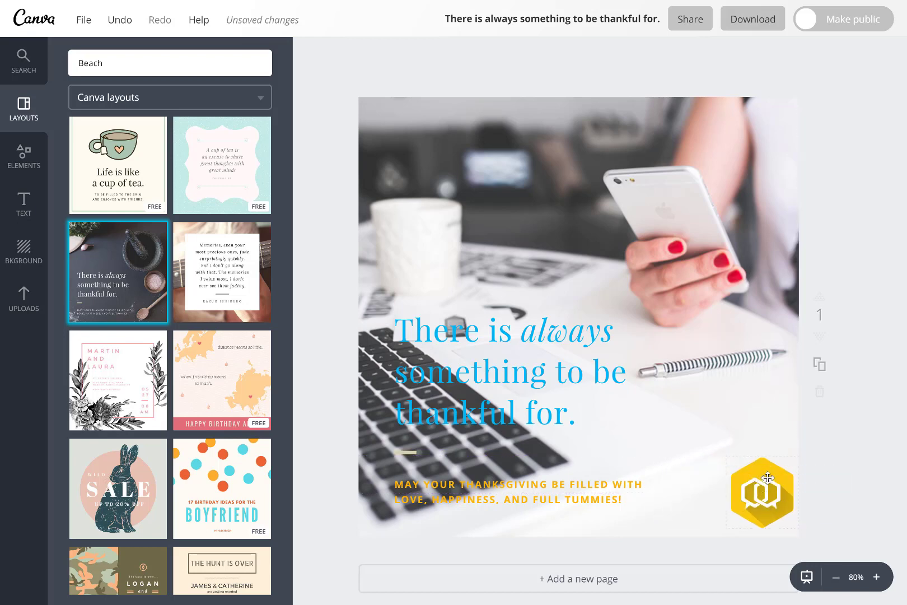
{"action": "left_click", "coordinate": [671, 401]}
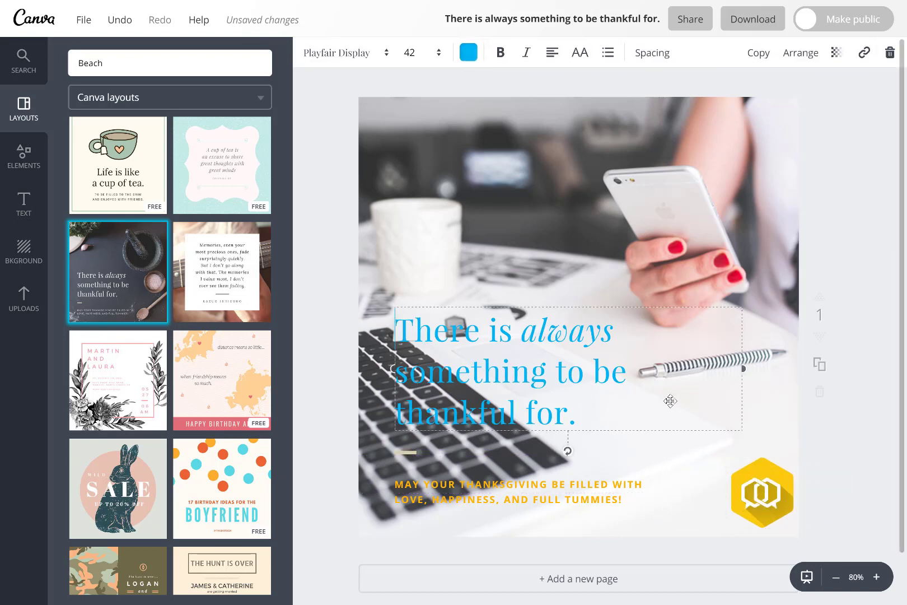
{"action": "left_click", "coordinate": [664, 256]}
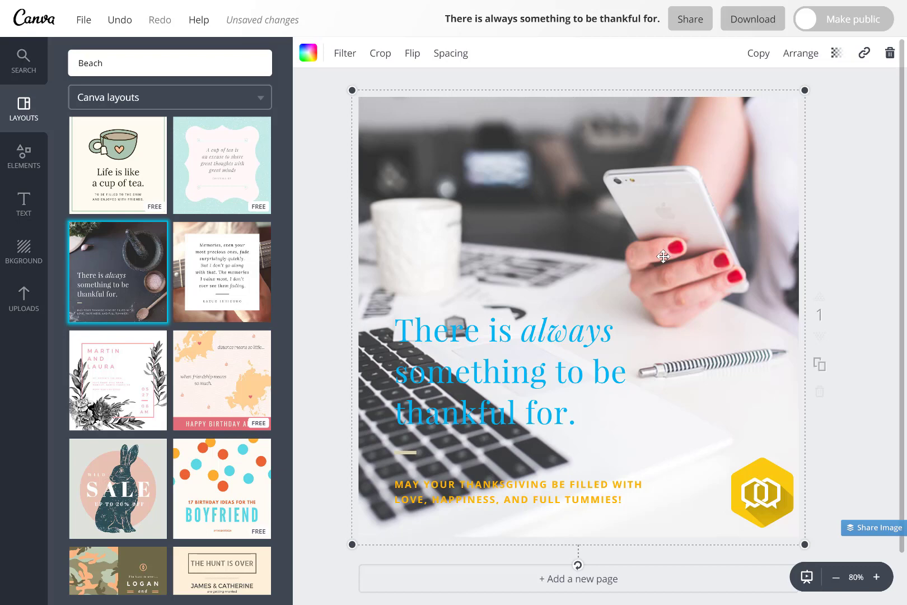
Undo the design back to a blank page and set its background to the free blue hexagon pattern after trying teal and lilac stripes.
{"action": "key", "text": "ctrl+z"}
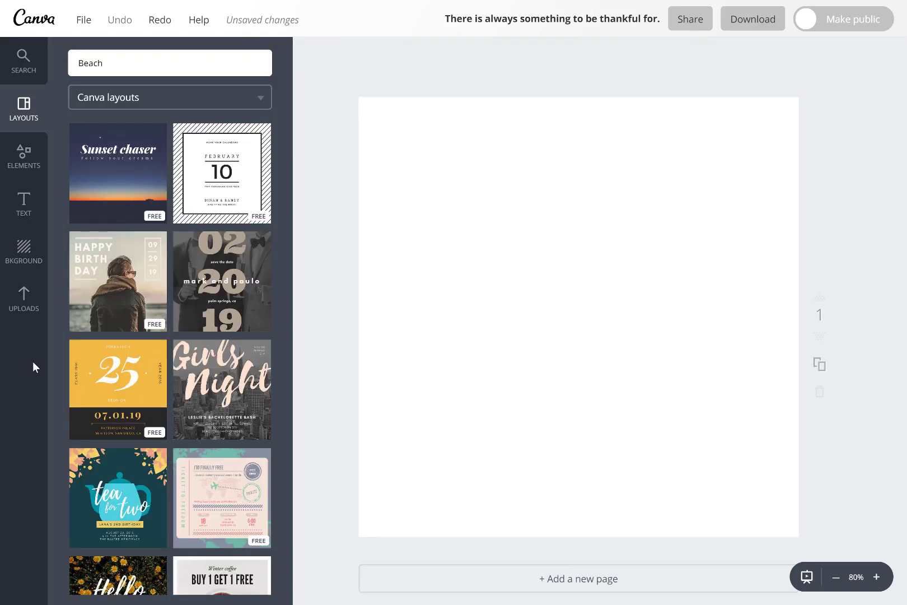
{"action": "left_click", "coordinate": [24, 253]}
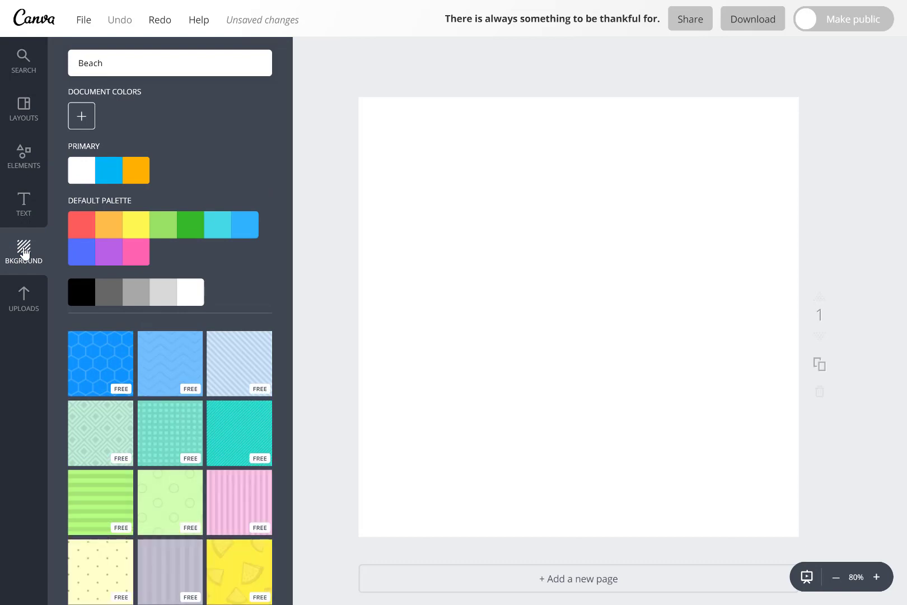
{"action": "left_click", "coordinate": [224, 420]}
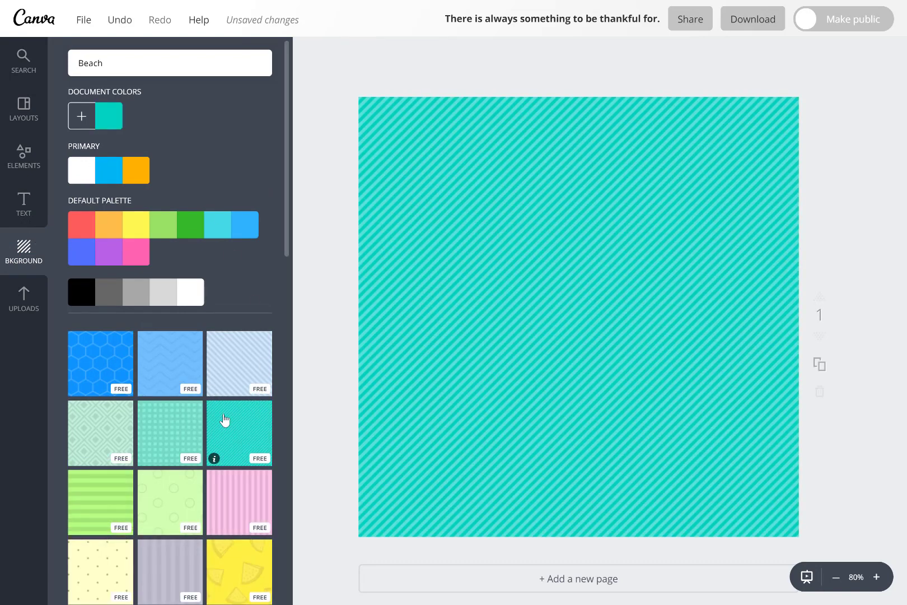
{"action": "left_click", "coordinate": [170, 588]}
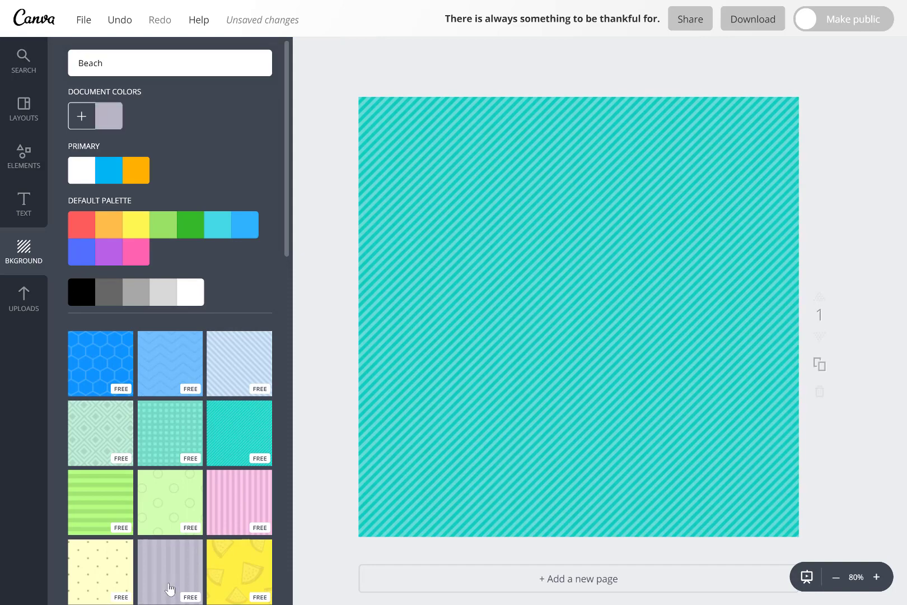
{"action": "left_click", "coordinate": [98, 374]}
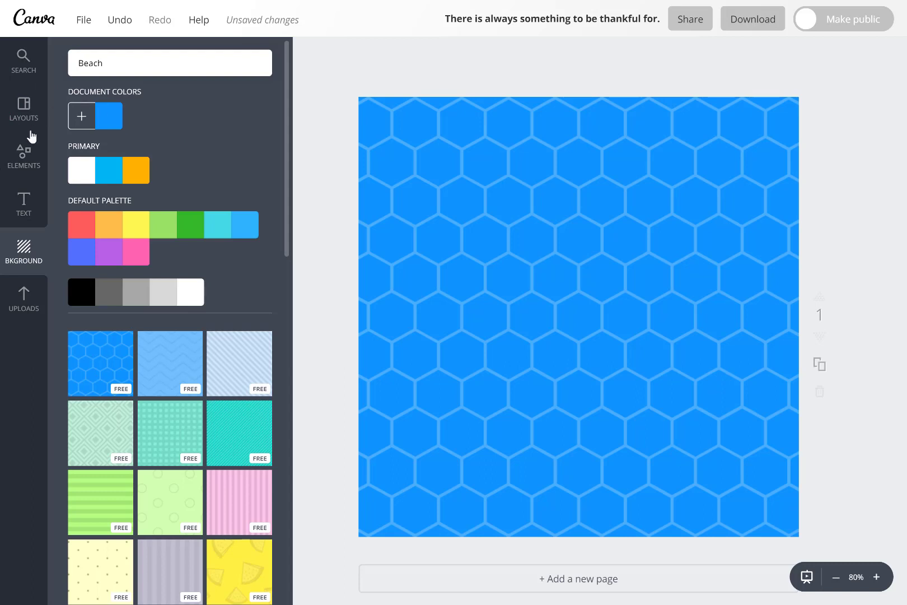
Try the five-cell photo grid with two small cells beside a large one above two equal cells, and undo its insertion.
{"action": "left_click", "coordinate": [23, 159]}
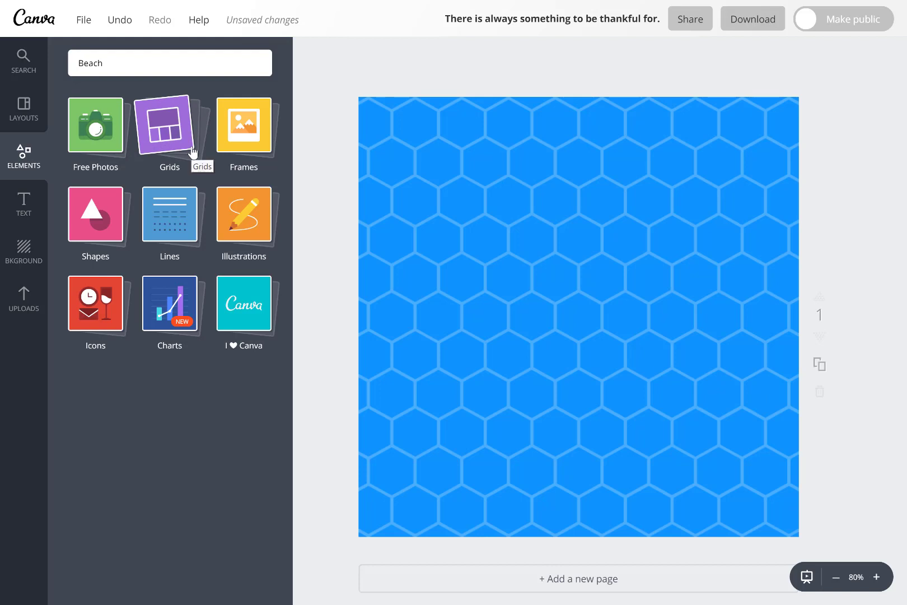
{"action": "left_click", "coordinate": [179, 129]}
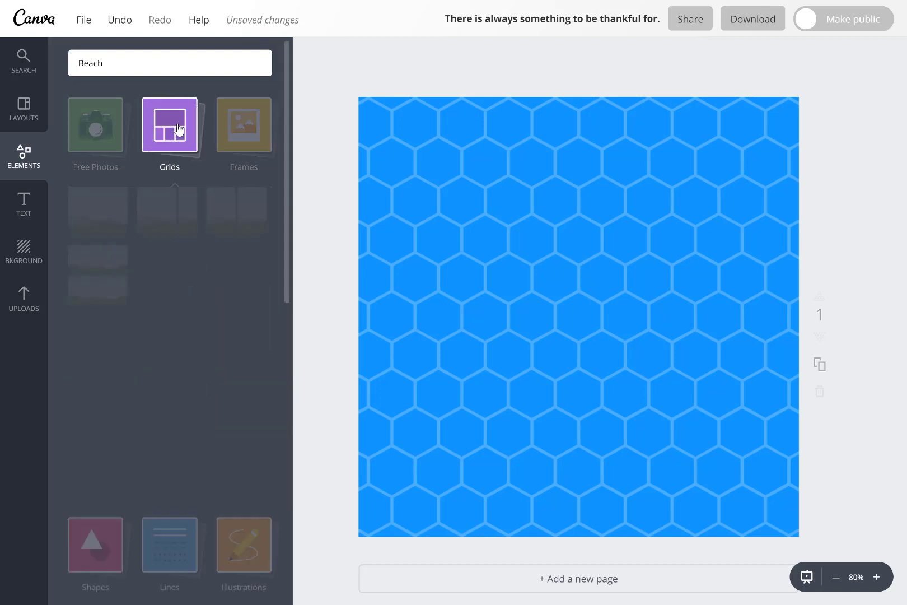
{"action": "scroll", "coordinate": [168, 365], "scroll_direction": "down", "scroll_amount": 5}
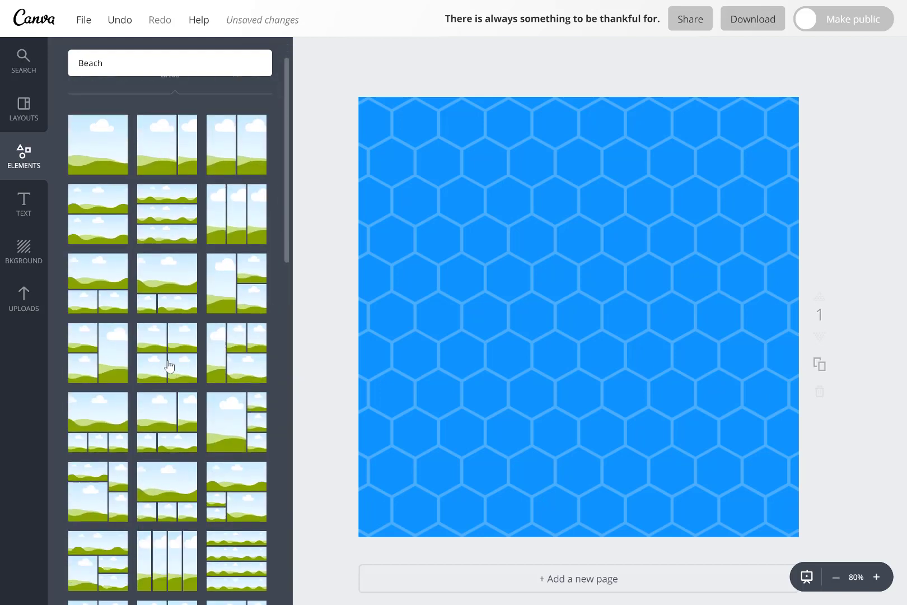
{"action": "scroll", "coordinate": [168, 365], "scroll_direction": "down", "scroll_amount": 5}
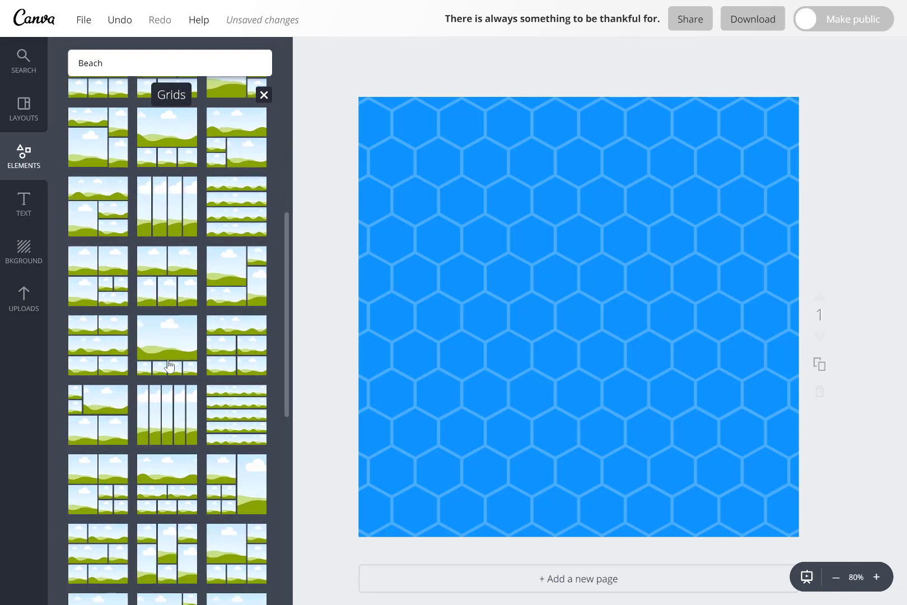
{"action": "scroll", "coordinate": [166, 374], "scroll_direction": "up", "scroll_amount": 1}
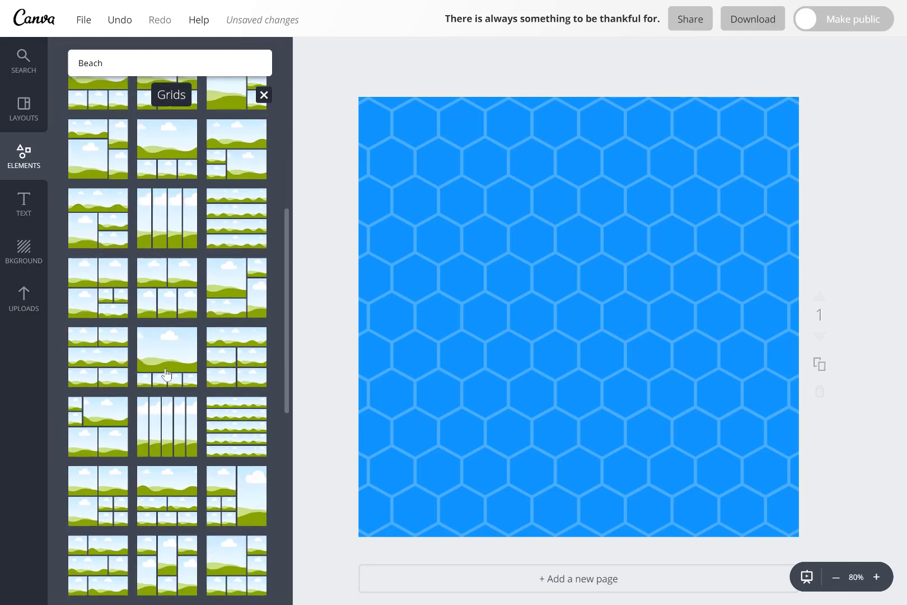
{"action": "left_click", "coordinate": [98, 427]}
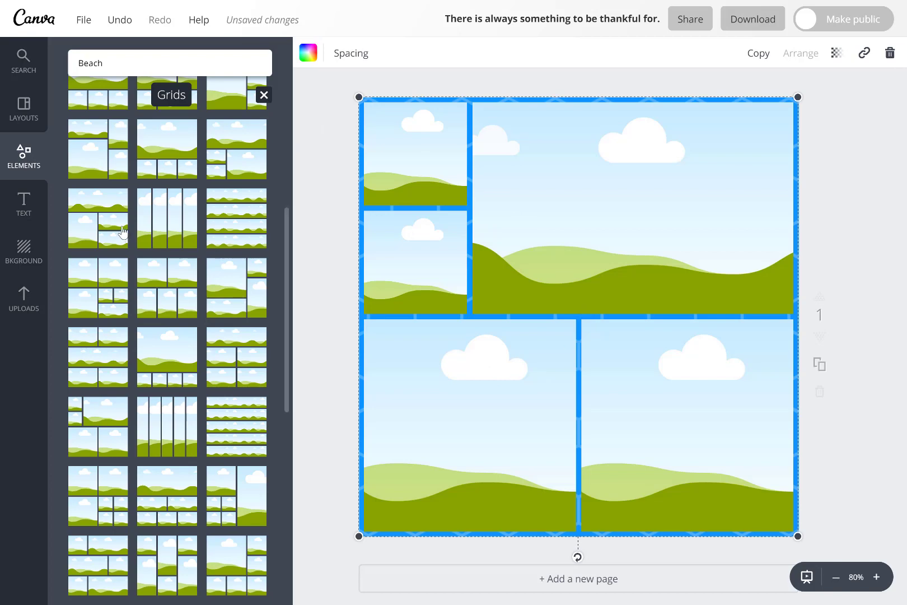
{"action": "left_click", "coordinate": [118, 24]}
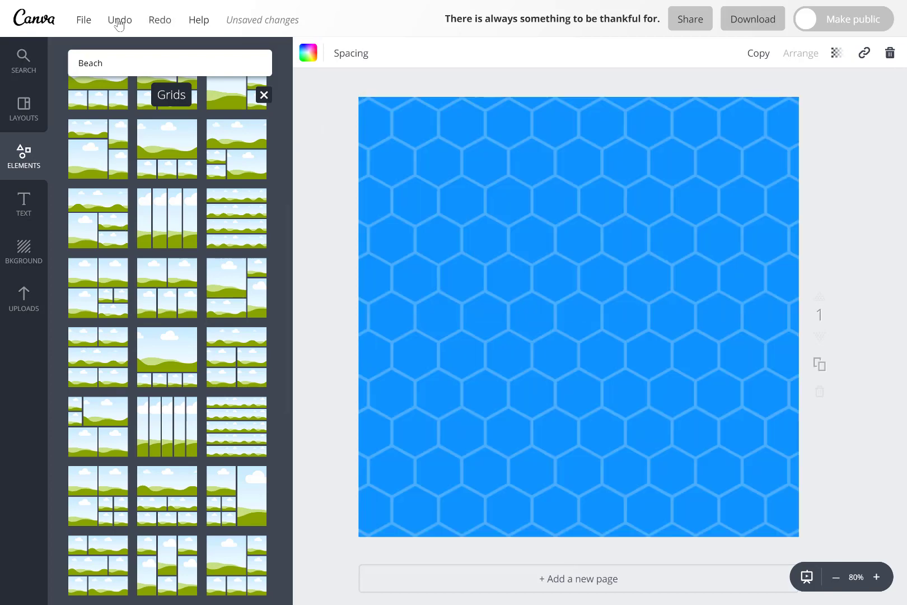
Look through the free frames in the elements library, from photo layouts and device mock-ups to shaped and decorative borders.
{"action": "scroll", "coordinate": [160, 241], "scroll_direction": "up", "scroll_amount": 5}
{"action": "left_click", "coordinate": [172, 135]}
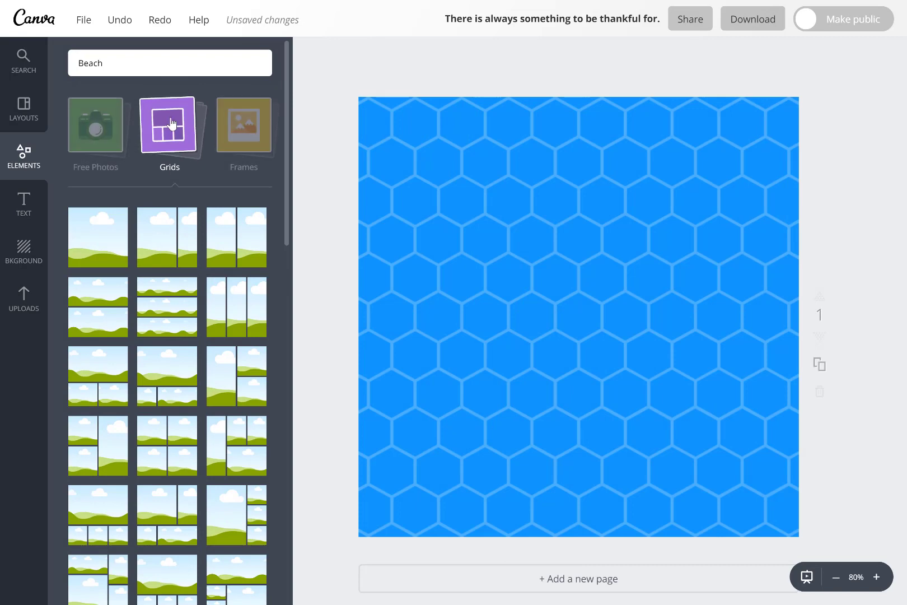
{"action": "left_click", "coordinate": [256, 136]}
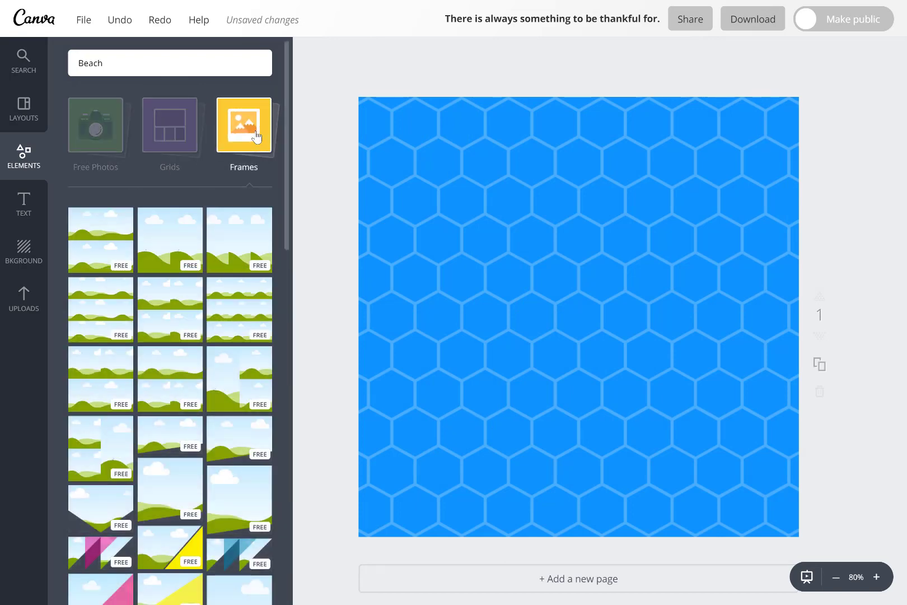
{"action": "scroll", "coordinate": [198, 375], "scroll_direction": "down", "scroll_amount": 5}
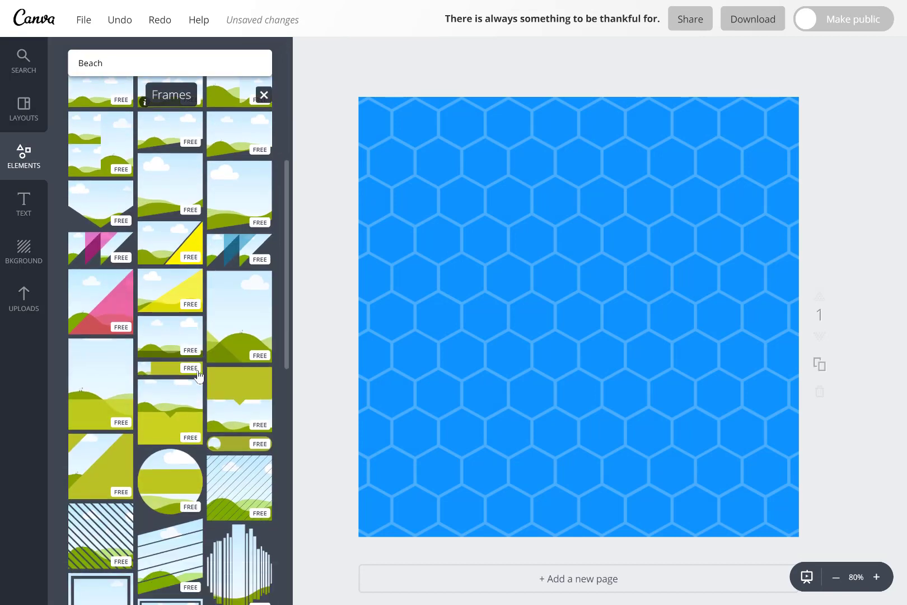
{"action": "scroll", "coordinate": [197, 375], "scroll_direction": "down", "scroll_amount": 6}
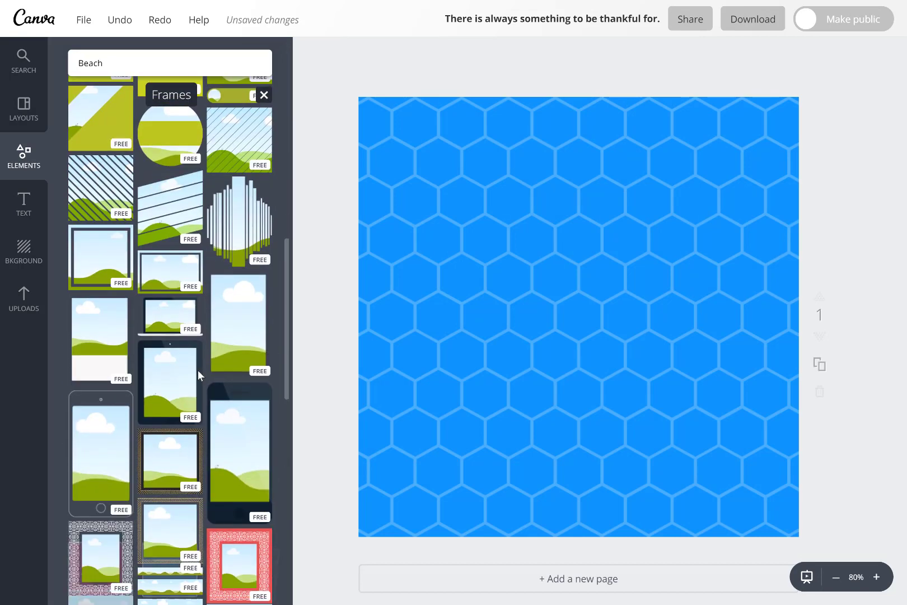
{"action": "scroll", "coordinate": [198, 370], "scroll_direction": "down", "scroll_amount": 1}
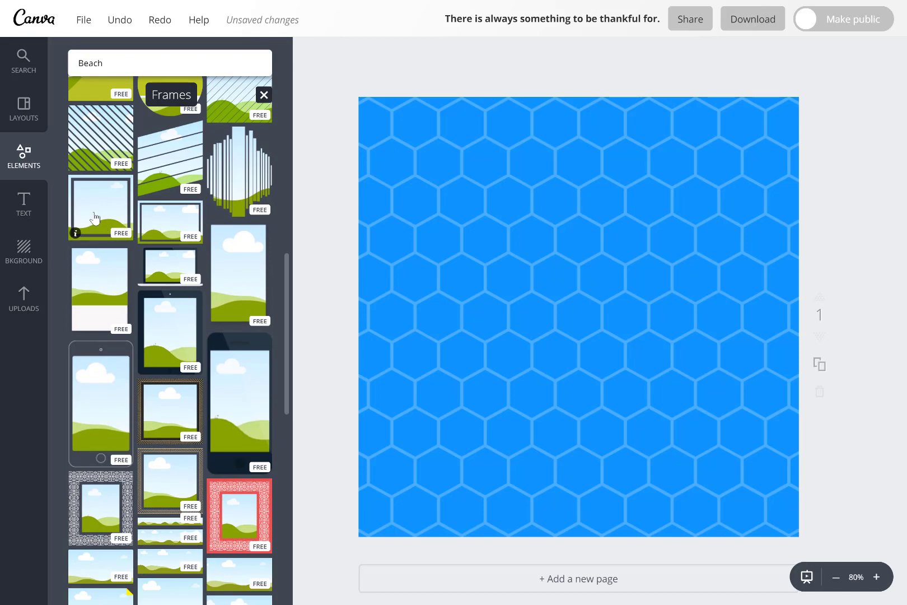
{"action": "scroll", "coordinate": [94, 217], "scroll_direction": "down", "scroll_amount": 3}
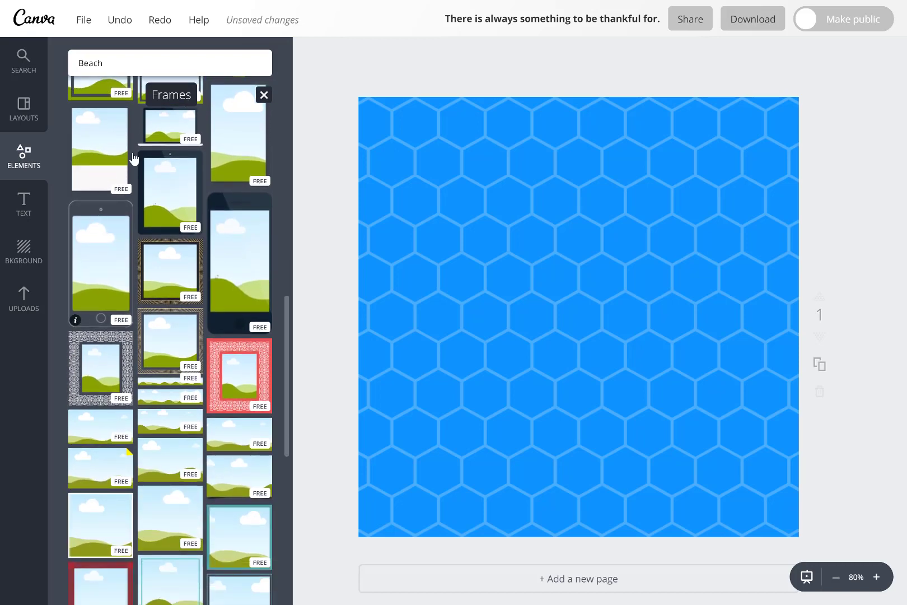
{"action": "scroll", "coordinate": [81, 398], "scroll_direction": "down", "scroll_amount": 7}
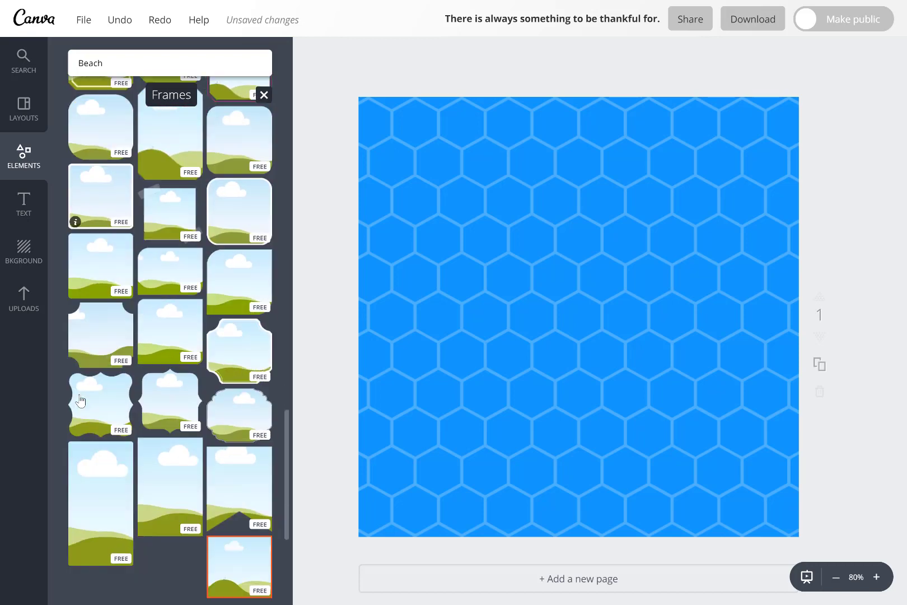
{"action": "scroll", "coordinate": [81, 398], "scroll_direction": "down", "scroll_amount": 7}
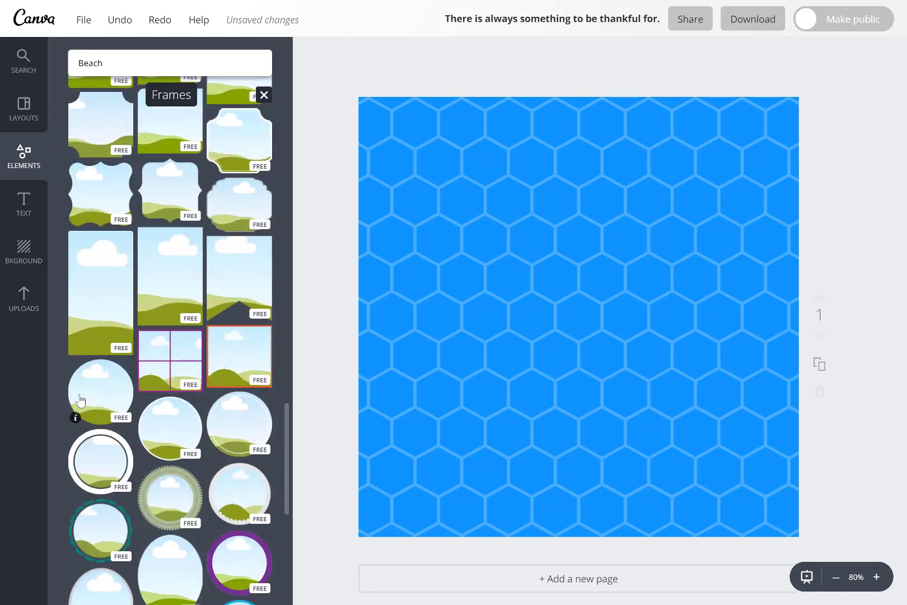
{"action": "scroll", "coordinate": [81, 399], "scroll_direction": "down", "scroll_amount": 2}
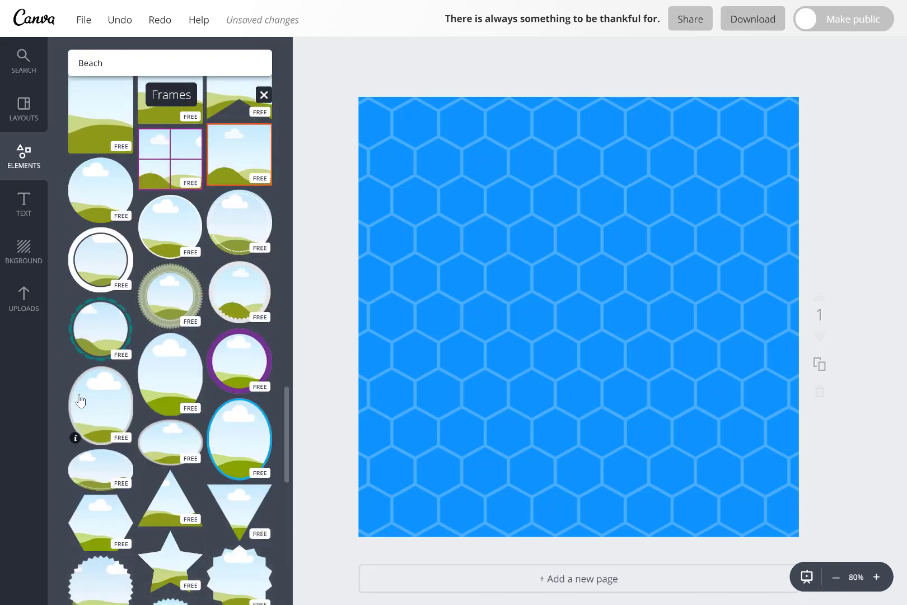
{"action": "scroll", "coordinate": [82, 399], "scroll_direction": "down", "scroll_amount": 10}
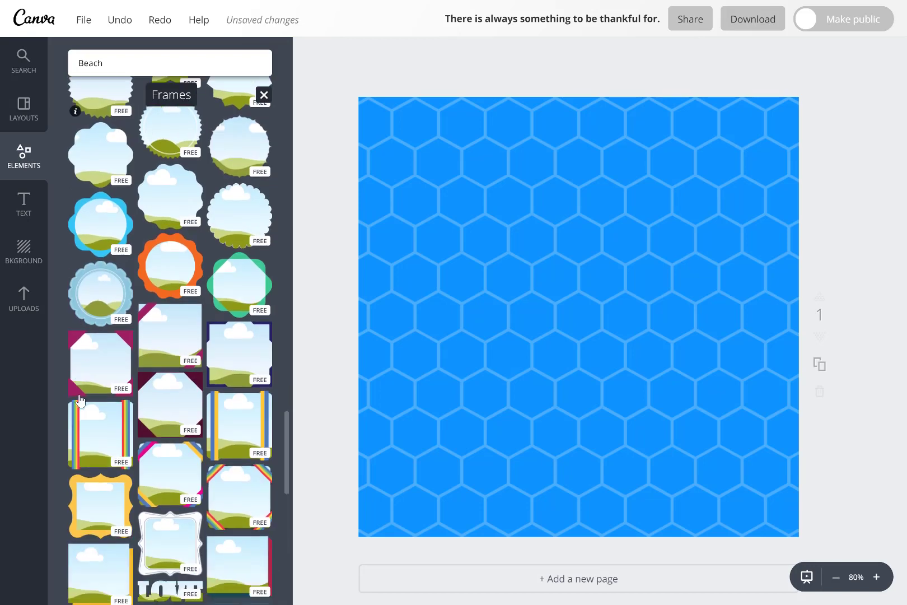
{"action": "scroll", "coordinate": [81, 399], "scroll_direction": "down", "scroll_amount": 10}
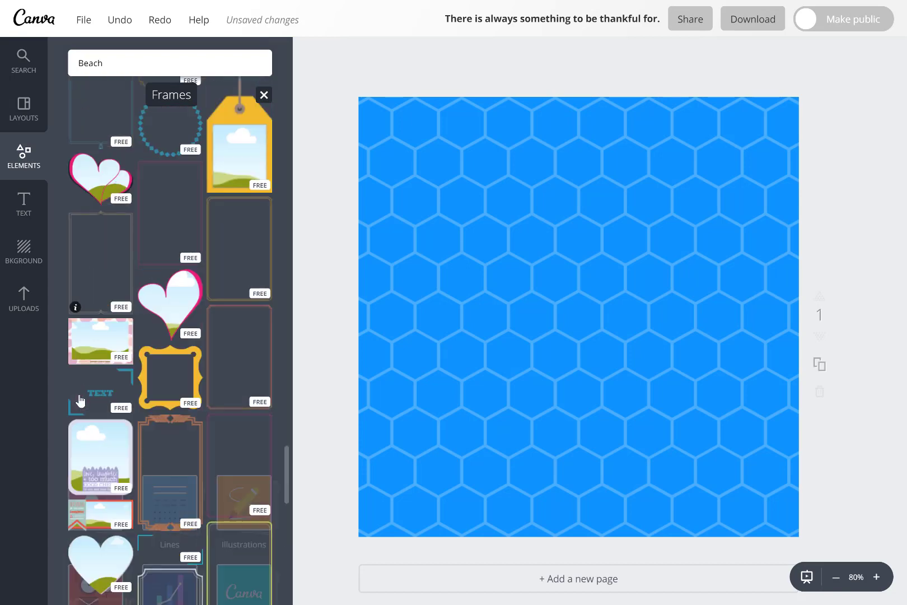
{"action": "scroll", "coordinate": [81, 399], "scroll_direction": "down", "scroll_amount": 1}
Add the free yellow hanging-tag frame, shrink it and hang it from the page's upper edge on the left side.
{"action": "scroll", "coordinate": [80, 400], "scroll_direction": "up", "scroll_amount": 3}
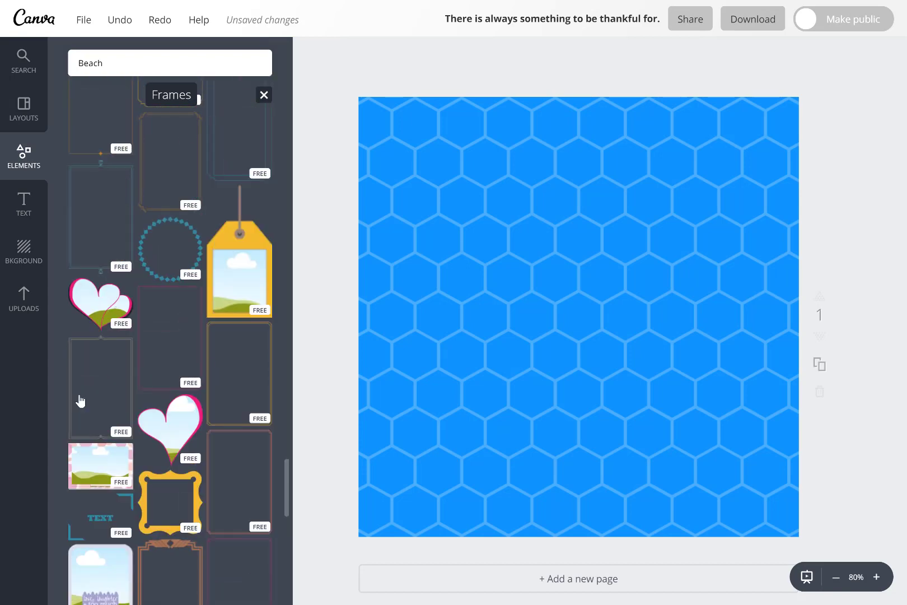
{"action": "scroll", "coordinate": [80, 400], "scroll_direction": "up", "scroll_amount": 1}
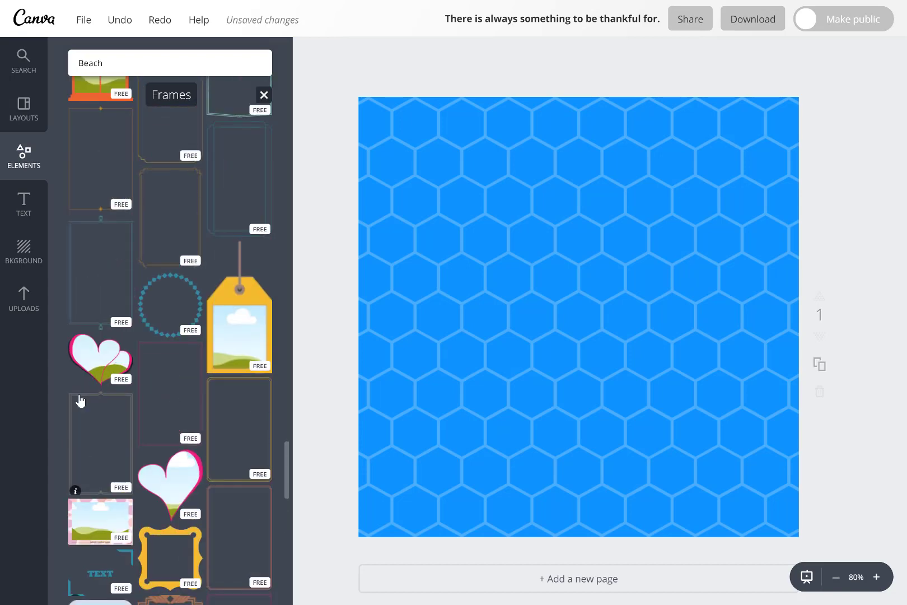
{"action": "left_click", "coordinate": [239, 327]}
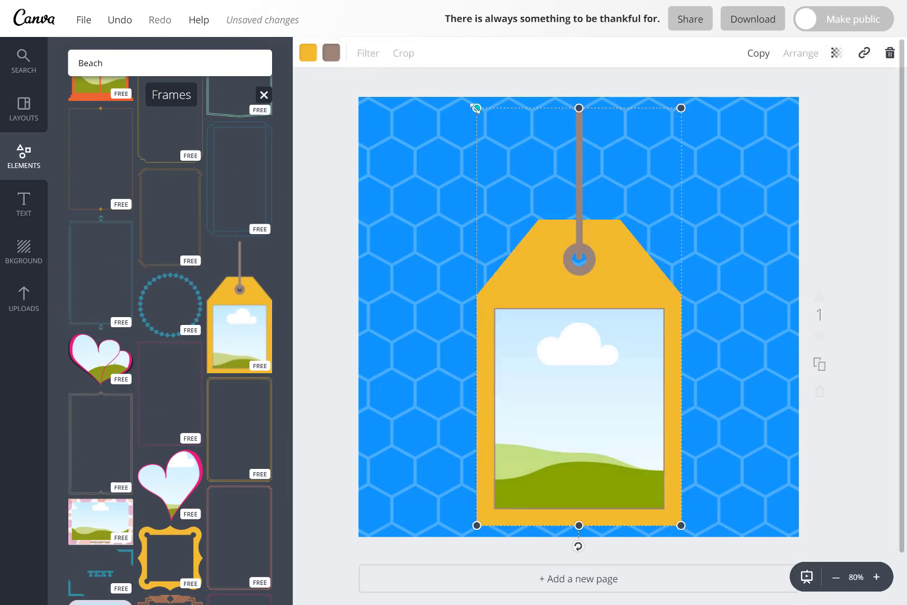
{"action": "left_click_drag", "start_coordinate": [477, 108], "coordinate": [560, 235]}
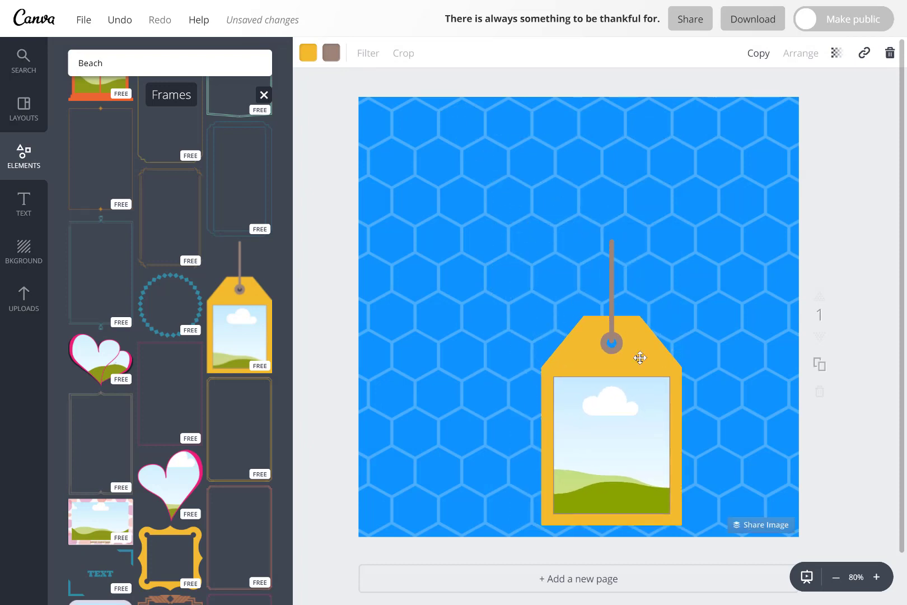
{"action": "left_click_drag", "start_coordinate": [642, 396], "coordinate": [480, 229]}
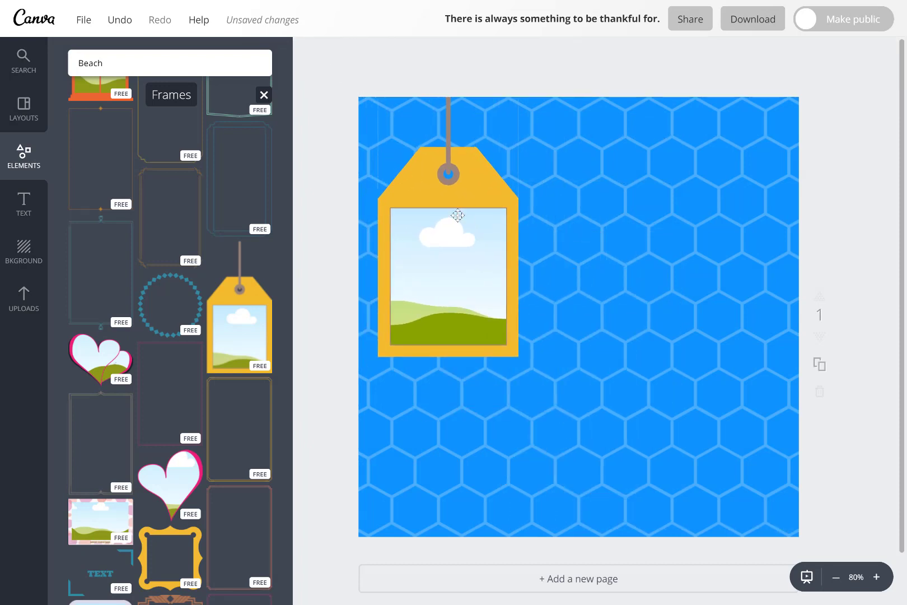
Recolour the tag frame with a dark grey string and a coral red tag body from the default palette.
{"action": "left_click", "coordinate": [419, 182]}
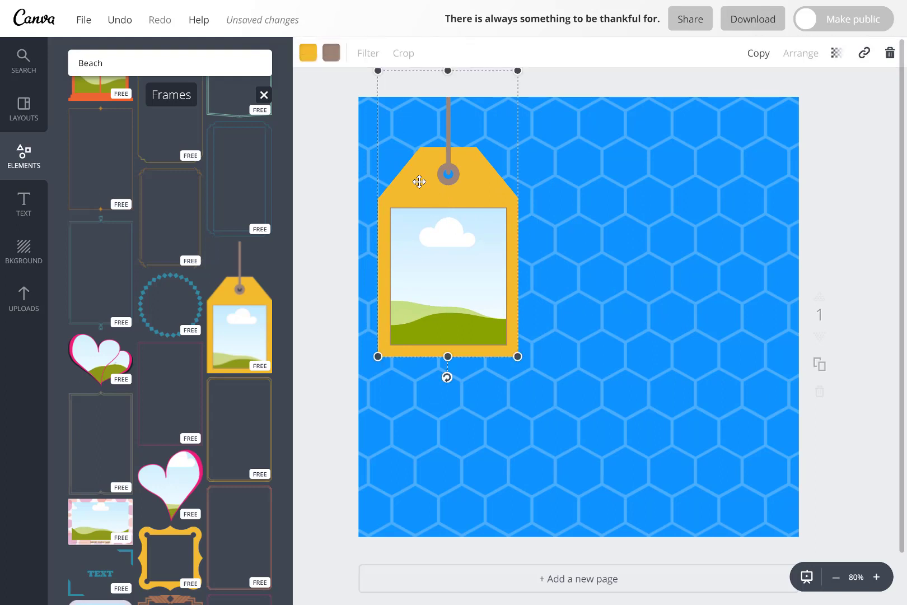
{"action": "left_click", "coordinate": [331, 53]}
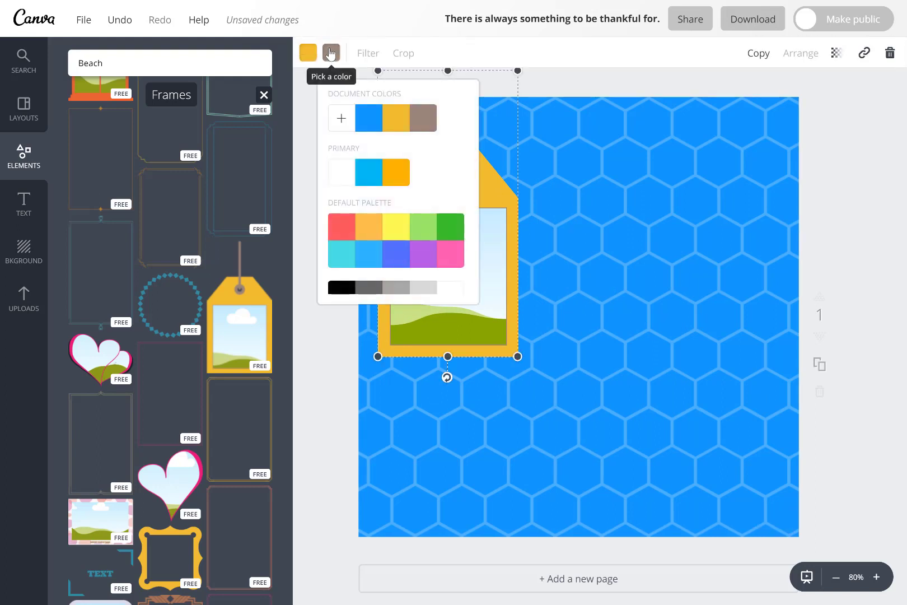
{"action": "left_click", "coordinate": [370, 287]}
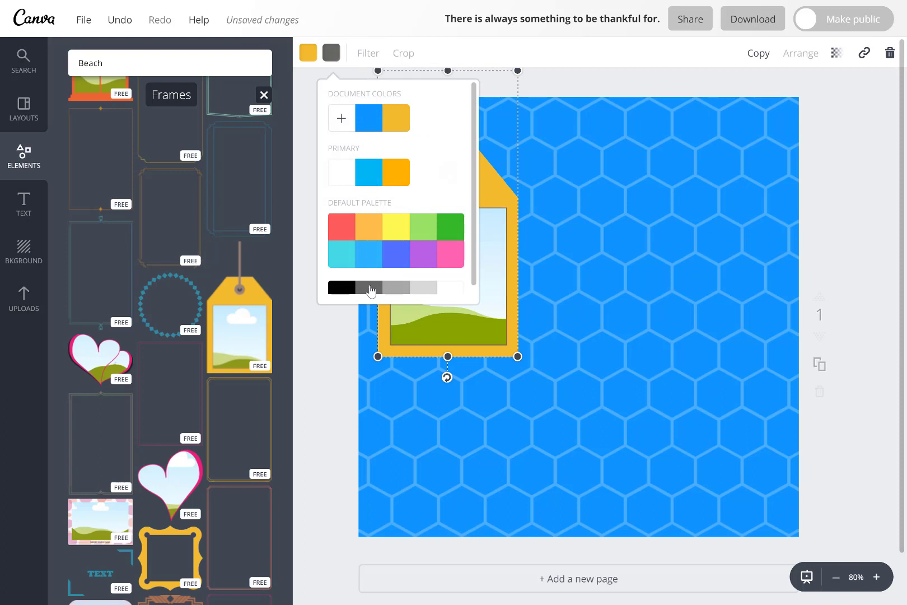
{"action": "left_click", "coordinate": [308, 54]}
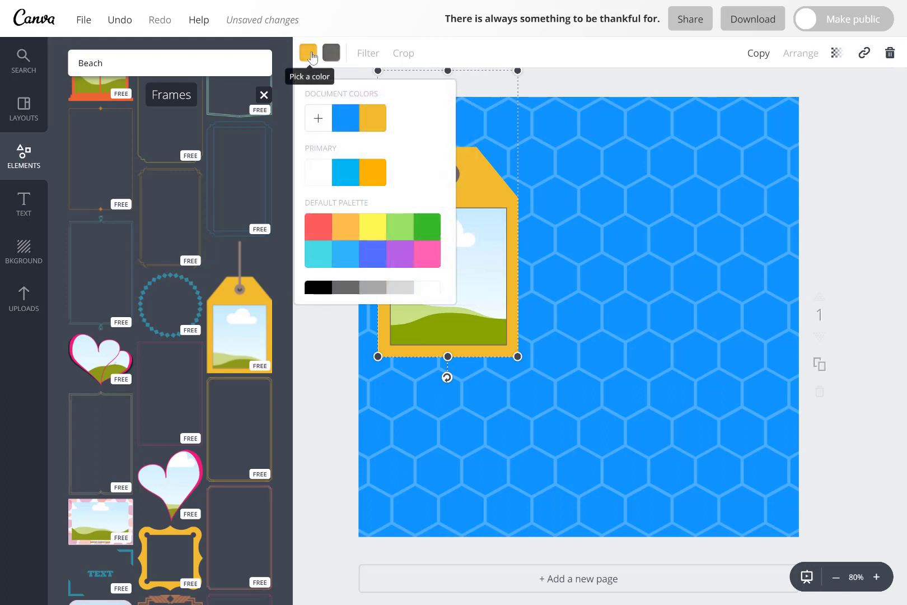
{"action": "left_click", "coordinate": [322, 231]}
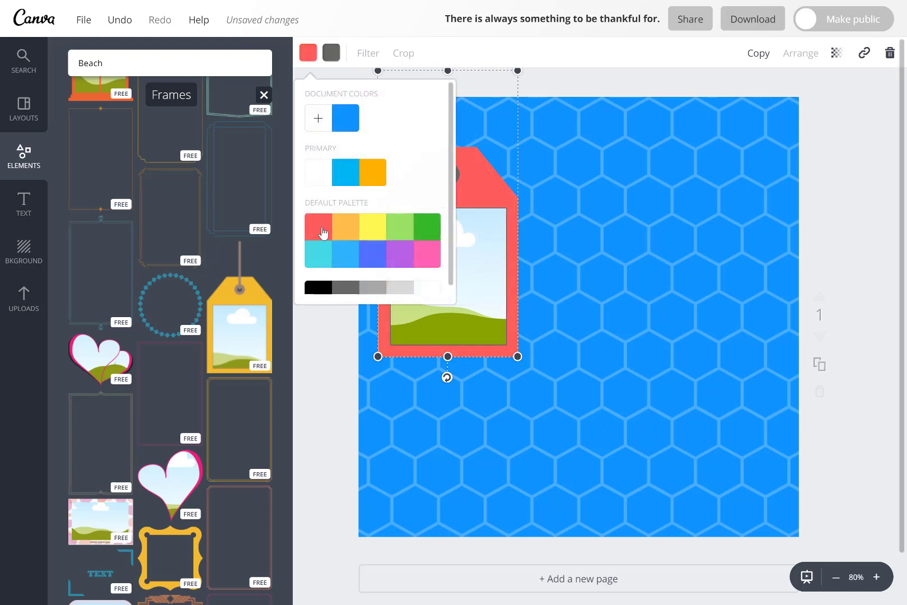
{"action": "left_click", "coordinate": [325, 390]}
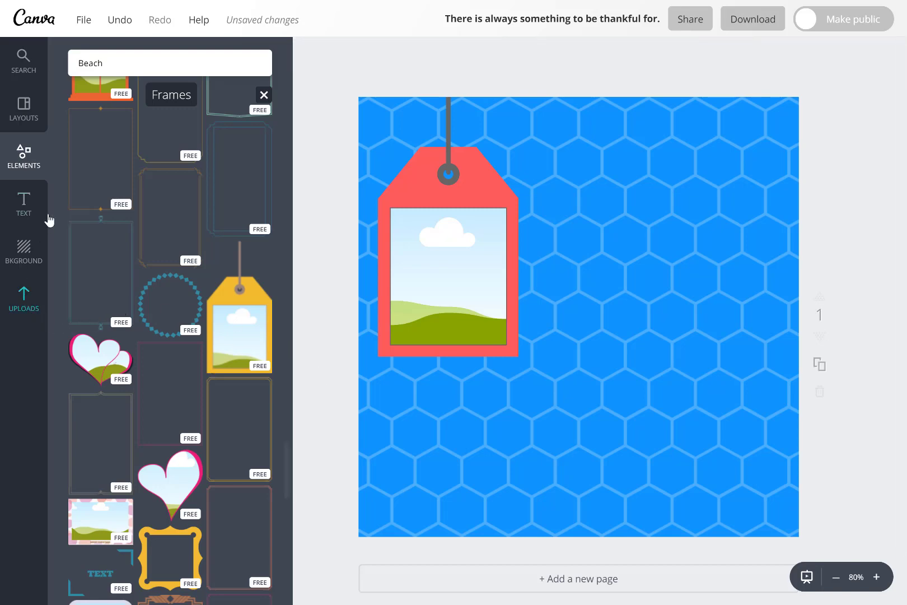
Search the library for "heart" and fill the tag frame with the photo of two red hearts on blue wood.
{"action": "left_click", "coordinate": [24, 61]}
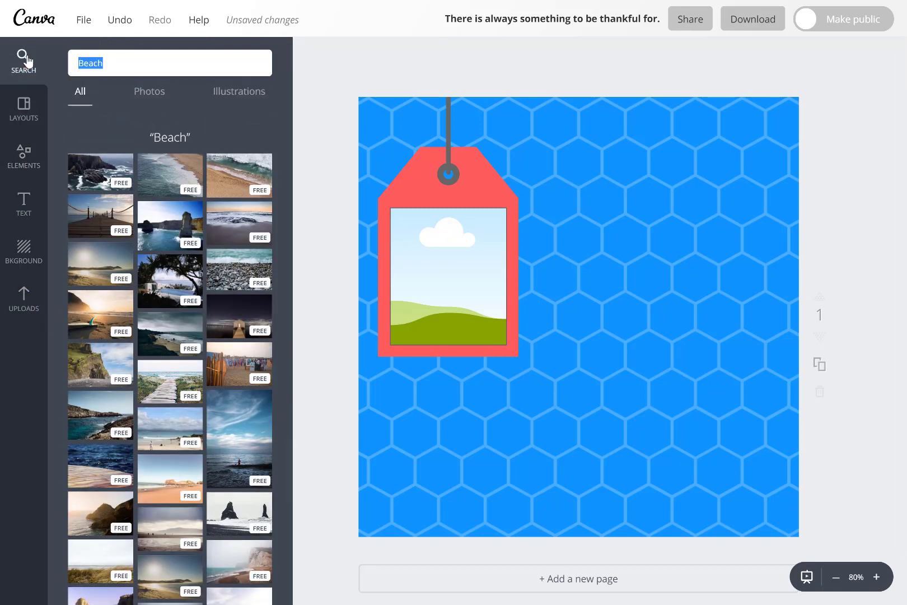
{"action": "type", "text": "heart"}
{"action": "key", "text": "Return"}
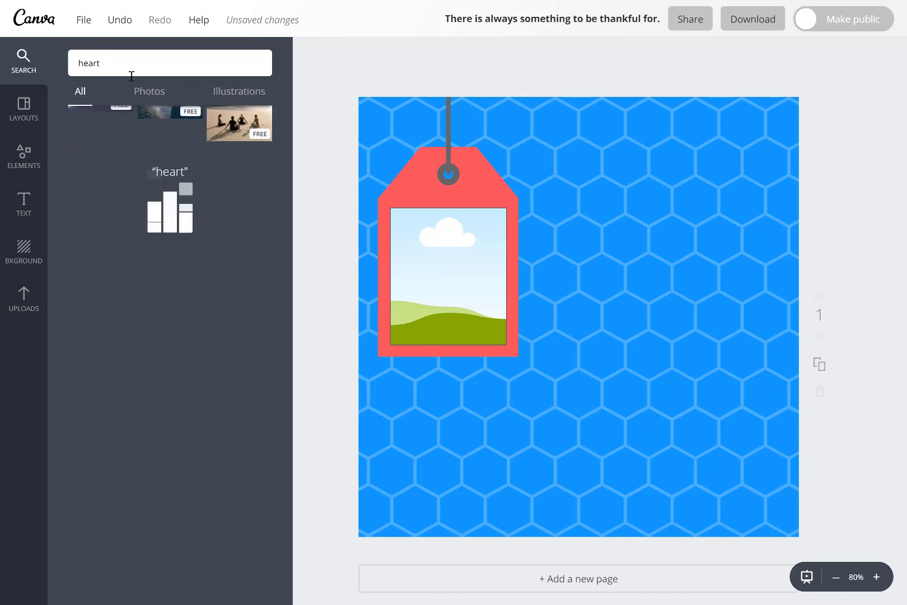
{"action": "scroll", "coordinate": [224, 217], "scroll_direction": "down", "scroll_amount": 10}
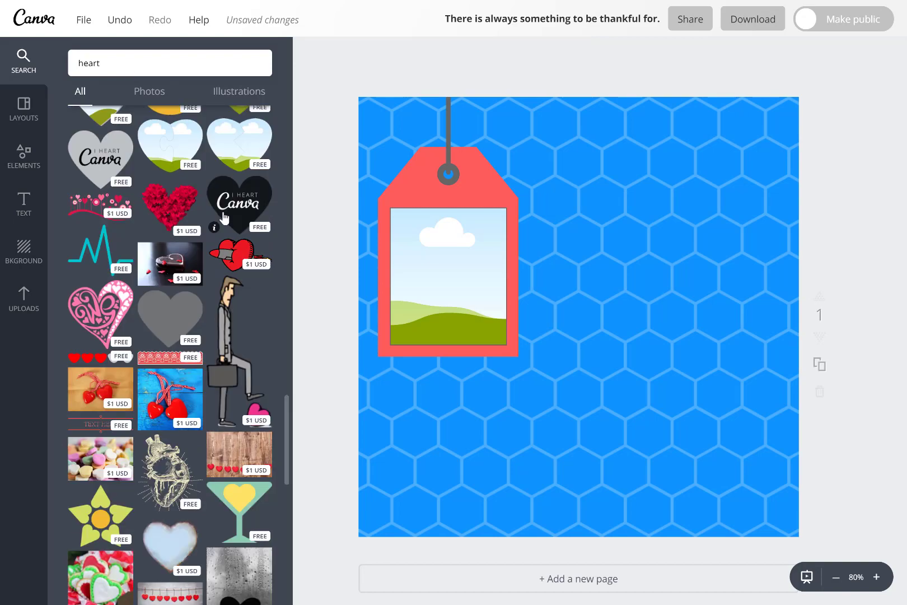
{"action": "scroll", "coordinate": [224, 217], "scroll_direction": "down", "scroll_amount": 4}
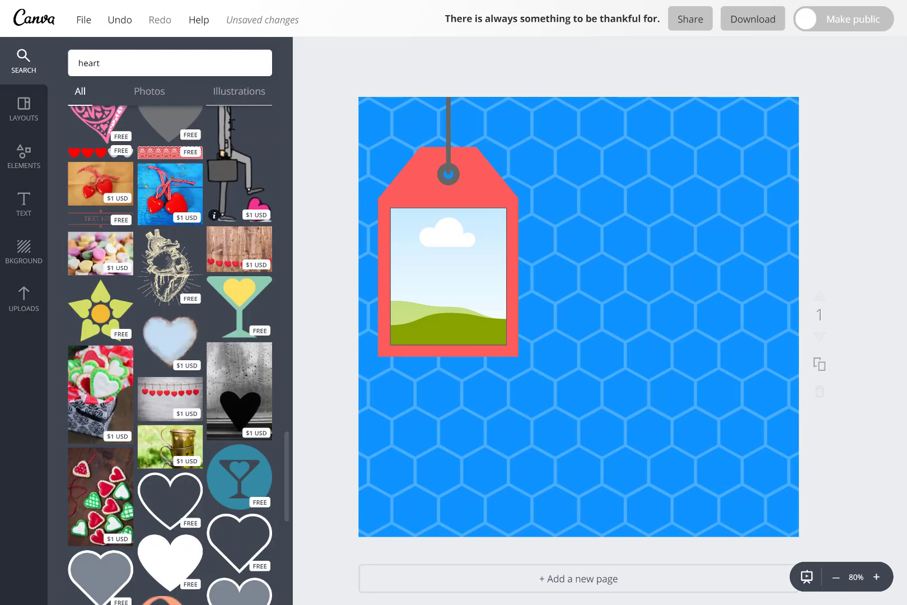
{"action": "left_click_drag", "start_coordinate": [180, 184], "coordinate": [444, 239]}
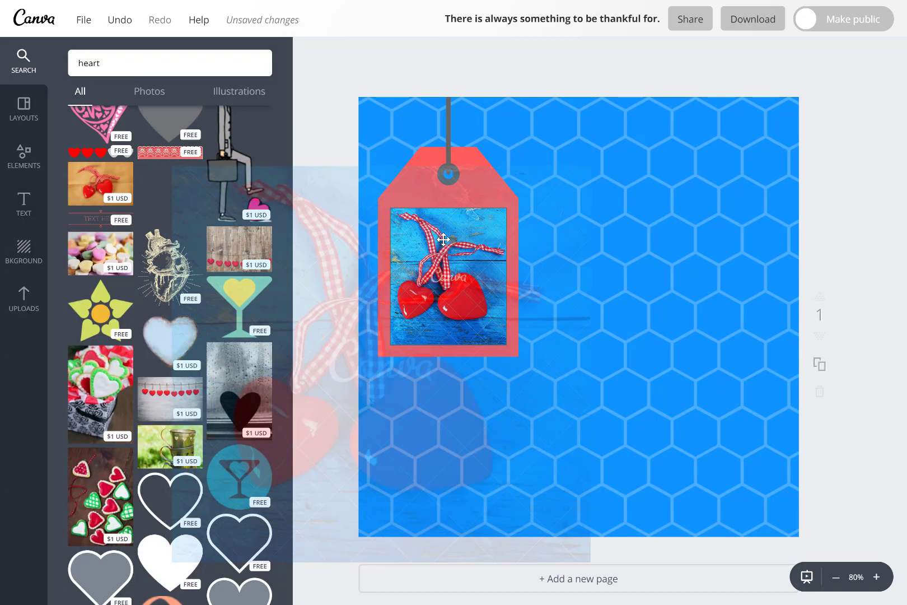
{"action": "left_click", "coordinate": [327, 226]}
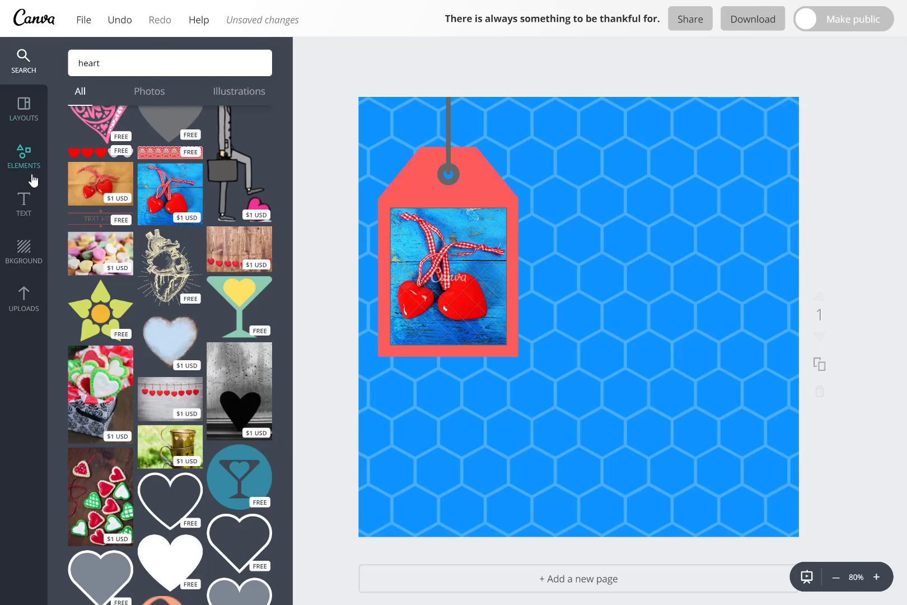
Look through the free text designs, from white headline and badge styles to the coloured banners and labels.
{"action": "left_click", "coordinate": [24, 203]}
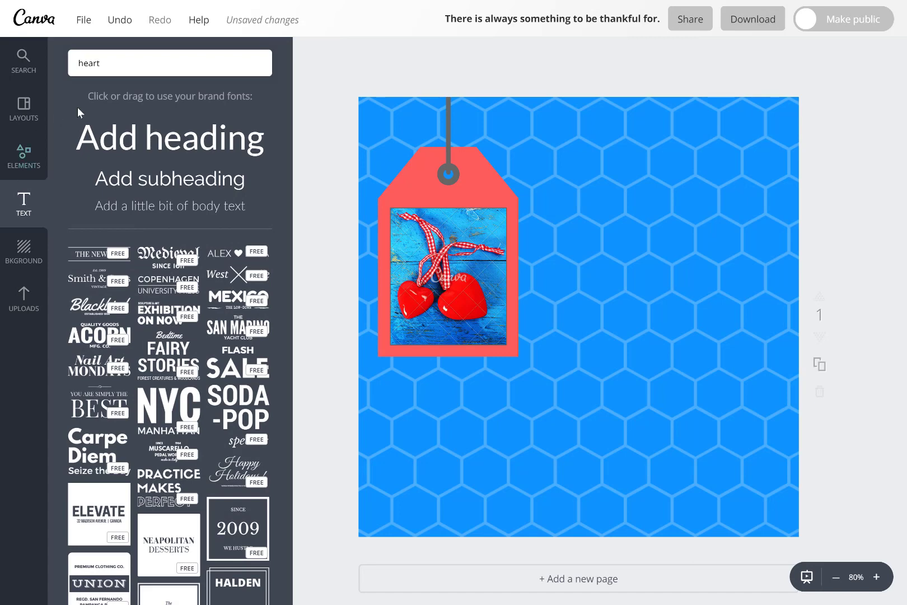
{"action": "scroll", "coordinate": [144, 336], "scroll_direction": "down", "scroll_amount": 3}
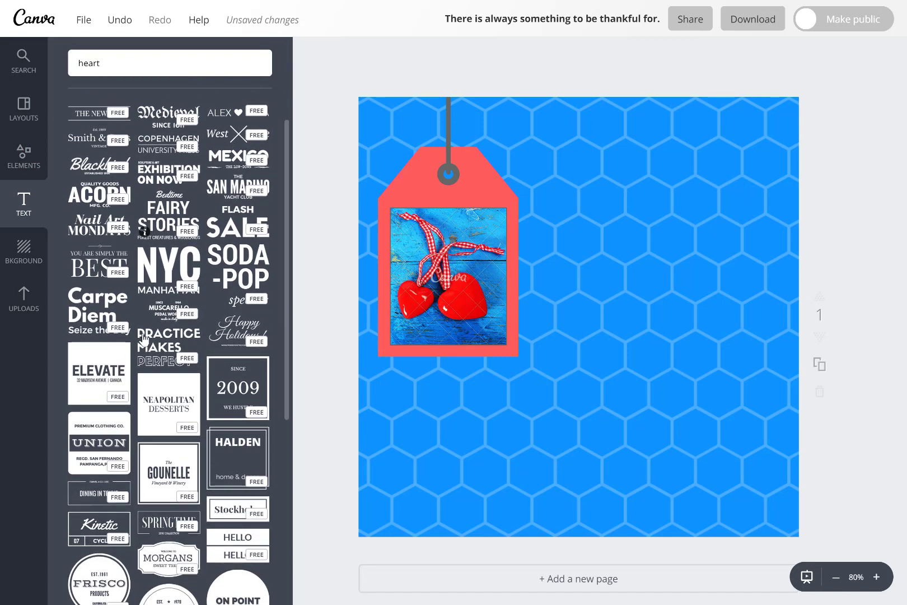
{"action": "scroll", "coordinate": [144, 336], "scroll_direction": "down", "scroll_amount": 5}
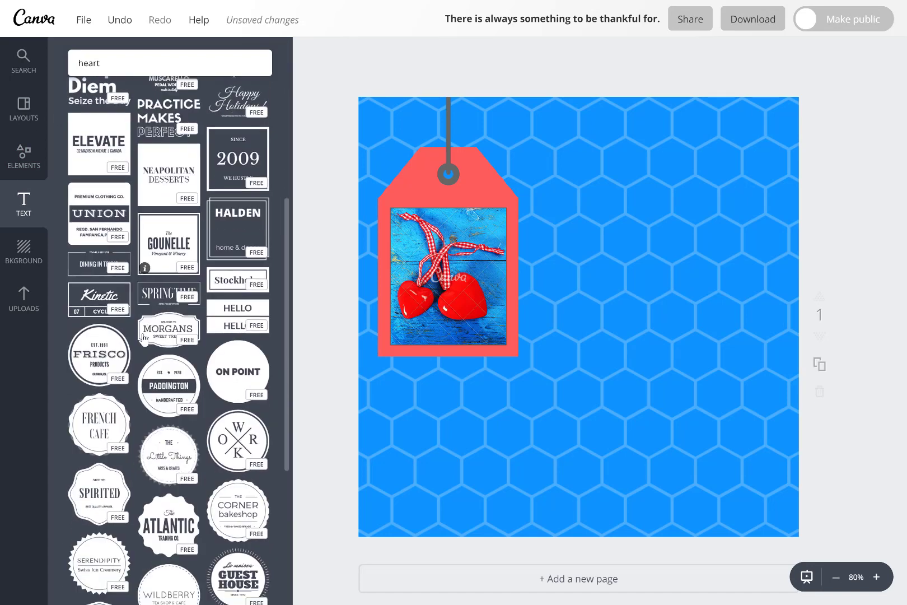
{"action": "scroll", "coordinate": [144, 336], "scroll_direction": "down", "scroll_amount": 6}
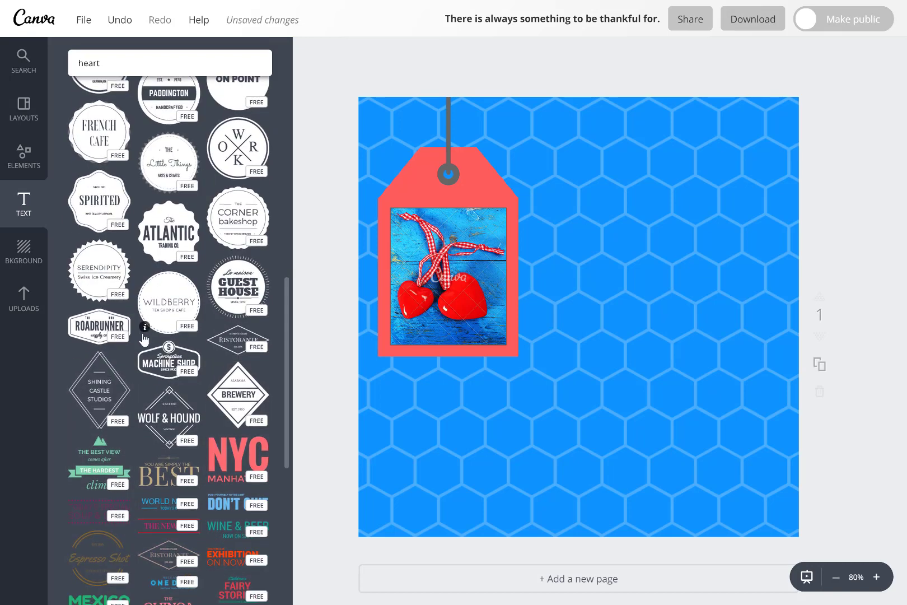
{"action": "scroll", "coordinate": [143, 338], "scroll_direction": "down", "scroll_amount": 8}
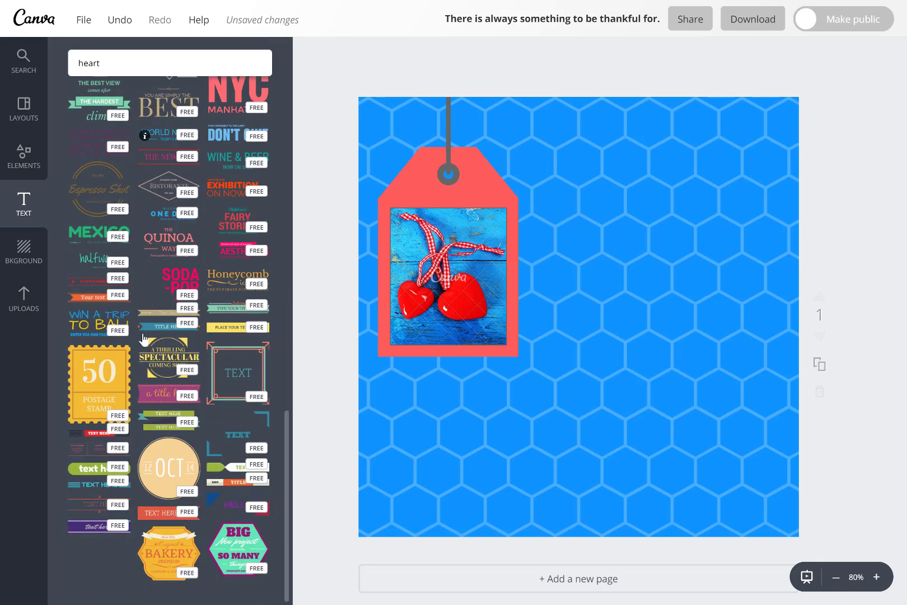
{"action": "scroll", "coordinate": [144, 338], "scroll_direction": "down", "scroll_amount": 3}
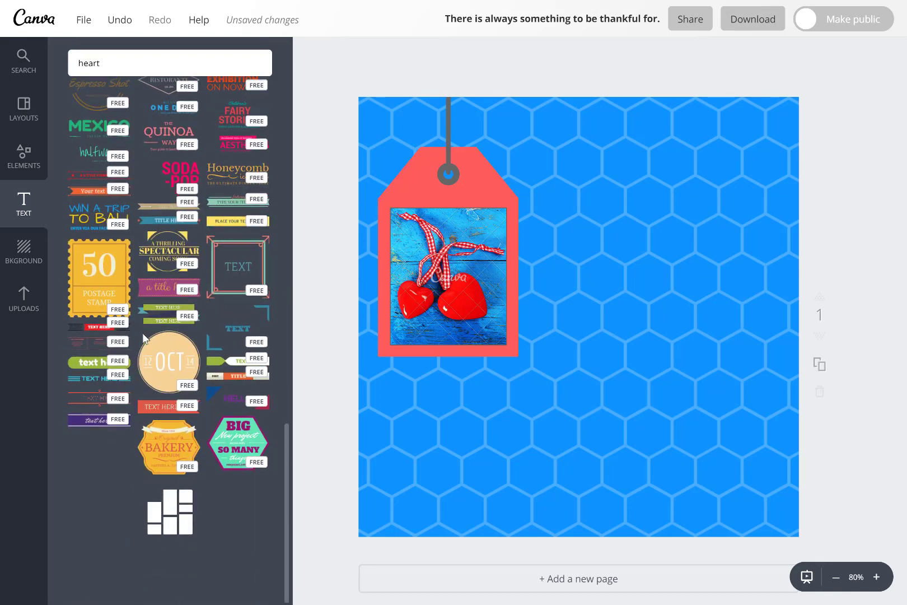
{"action": "scroll", "coordinate": [142, 333], "scroll_direction": "up", "scroll_amount": 7}
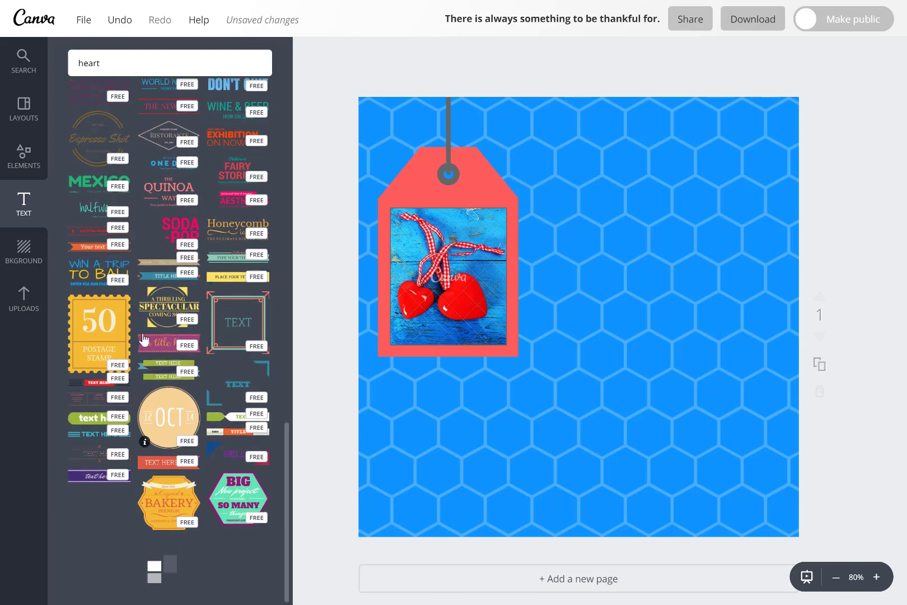
{"action": "scroll", "coordinate": [142, 332], "scroll_direction": "up", "scroll_amount": 20}
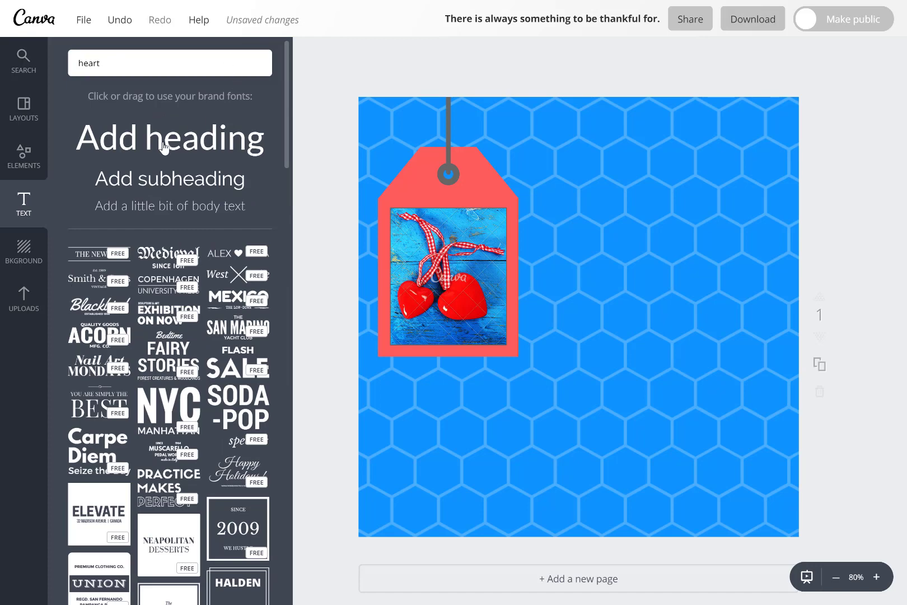
Add a heading text box to the page and check its font and size settings.
{"action": "left_click", "coordinate": [163, 147]}
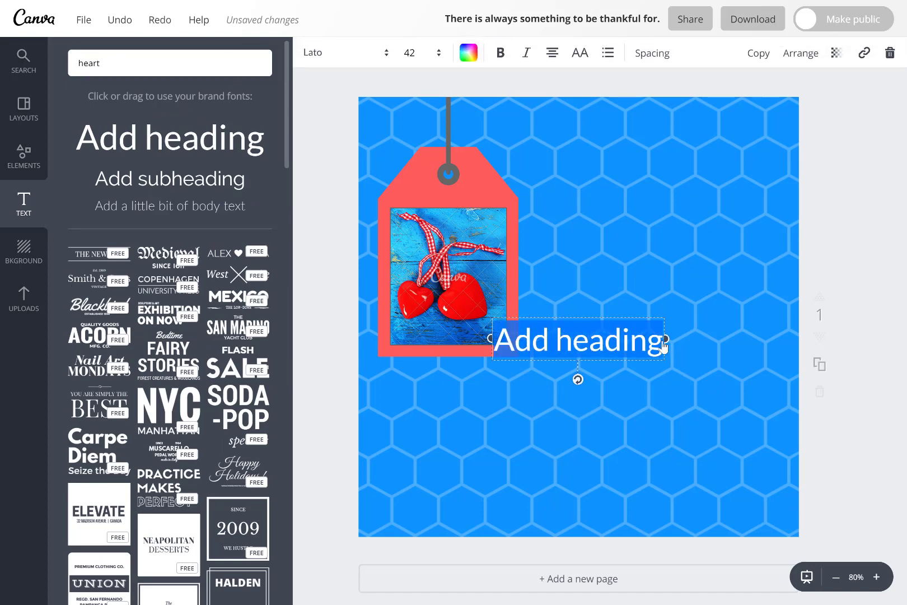
{"action": "left_click", "coordinate": [386, 55]}
{"action": "left_click", "coordinate": [385, 55]}
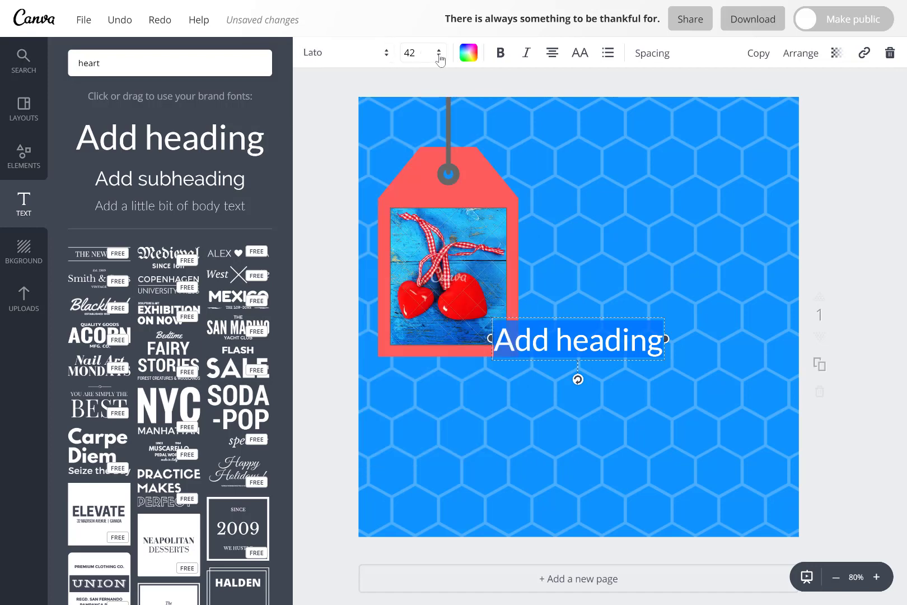
{"action": "left_click", "coordinate": [440, 56]}
{"action": "left_click", "coordinate": [440, 56]}
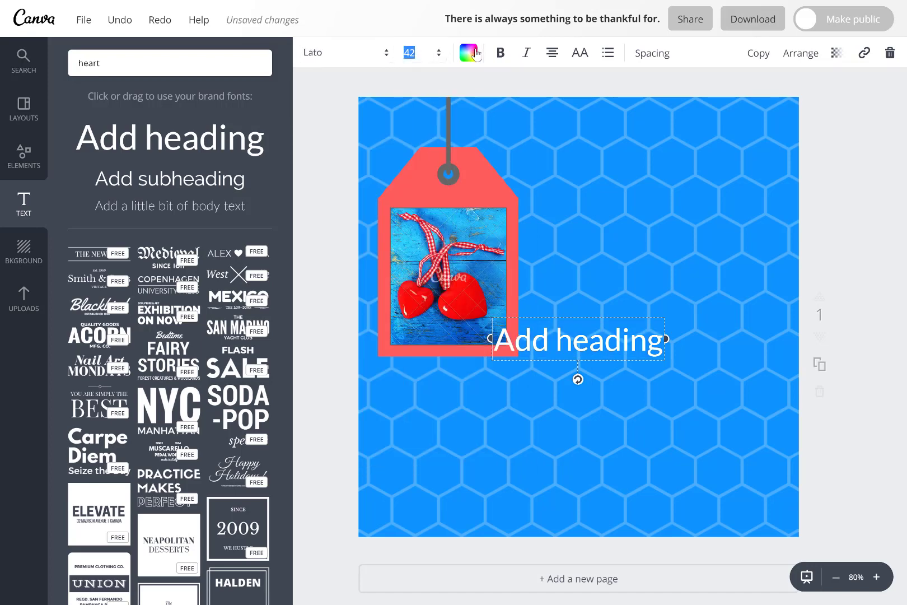
Replace the heading's text with "Join us for our Saturday Market!", breaking the line before "Saturday".
{"action": "left_click", "coordinate": [583, 343]}
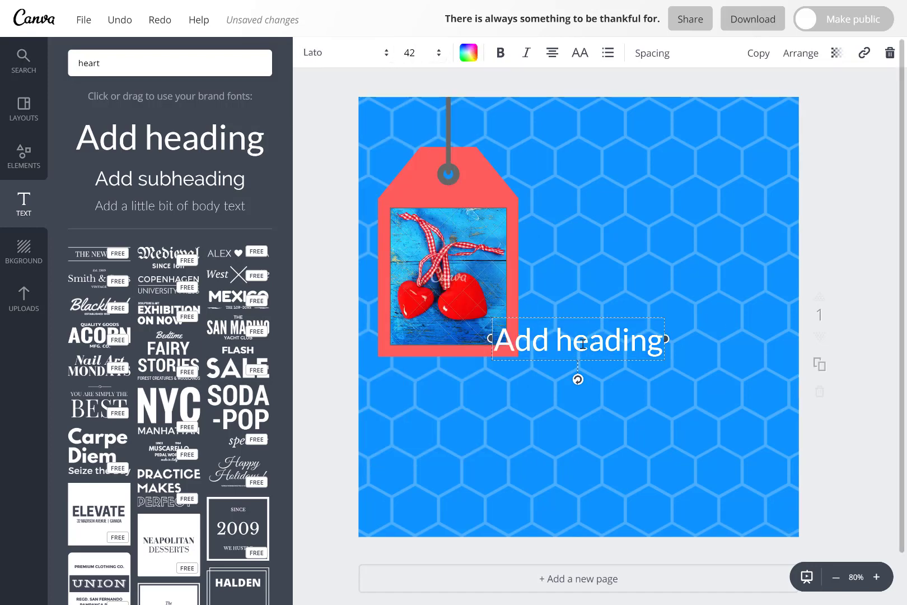
{"action": "triple_click", "coordinate": [583, 344]}
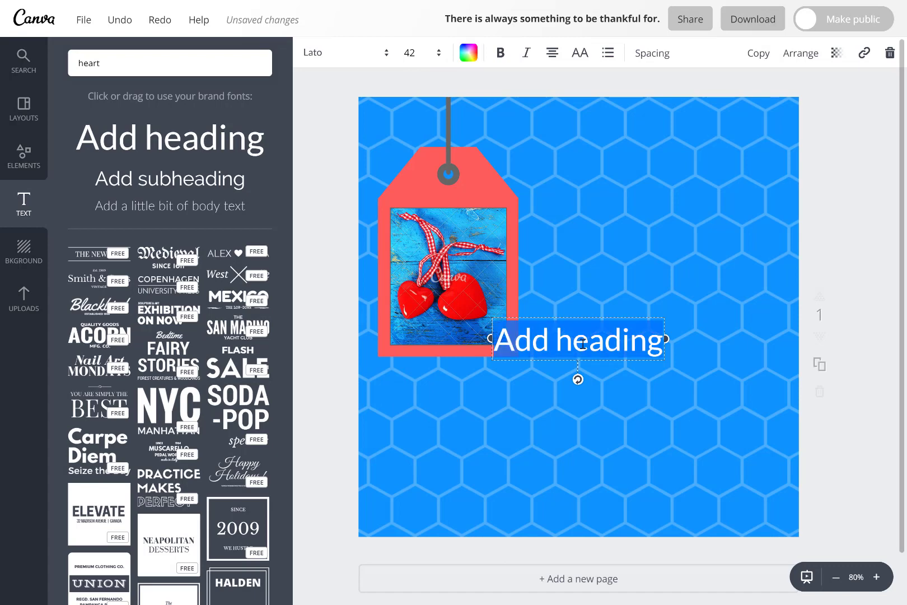
{"action": "type", "text": "Join u"}
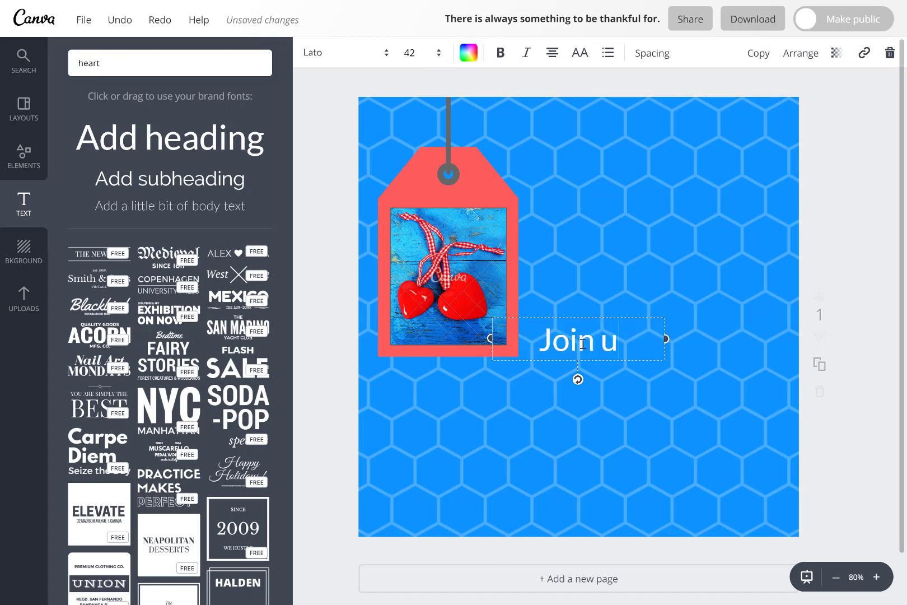
{"action": "type", "text": "s for our"}
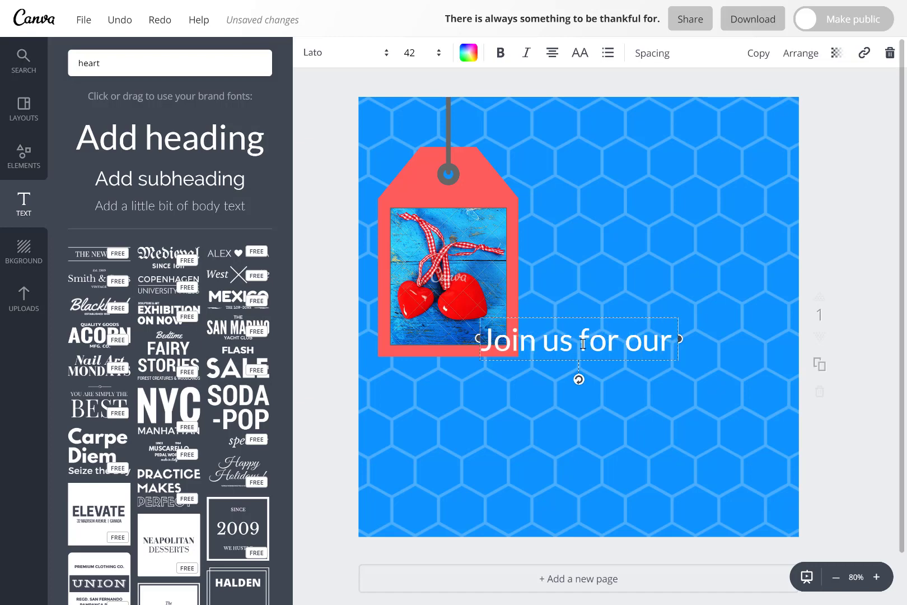
{"action": "type", "text": " Saturday m"}
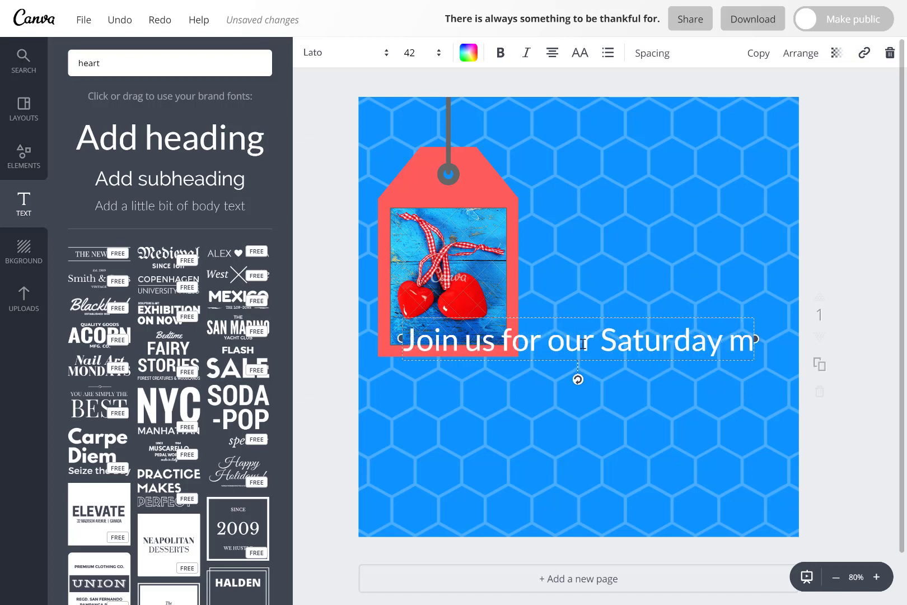
{"action": "key", "text": "BackSpace"}
{"action": "type", "text": "M"}
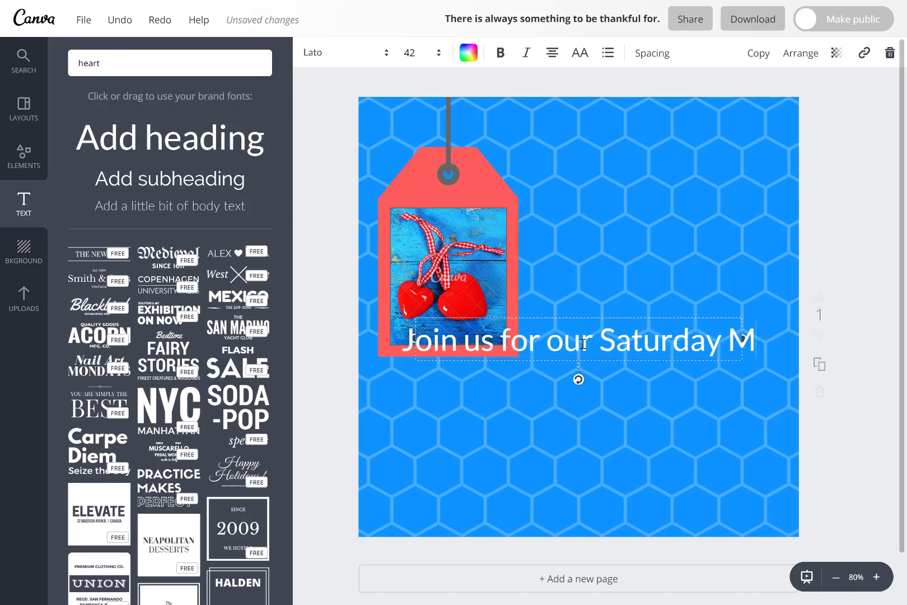
{"action": "type", "text": "arket!"}
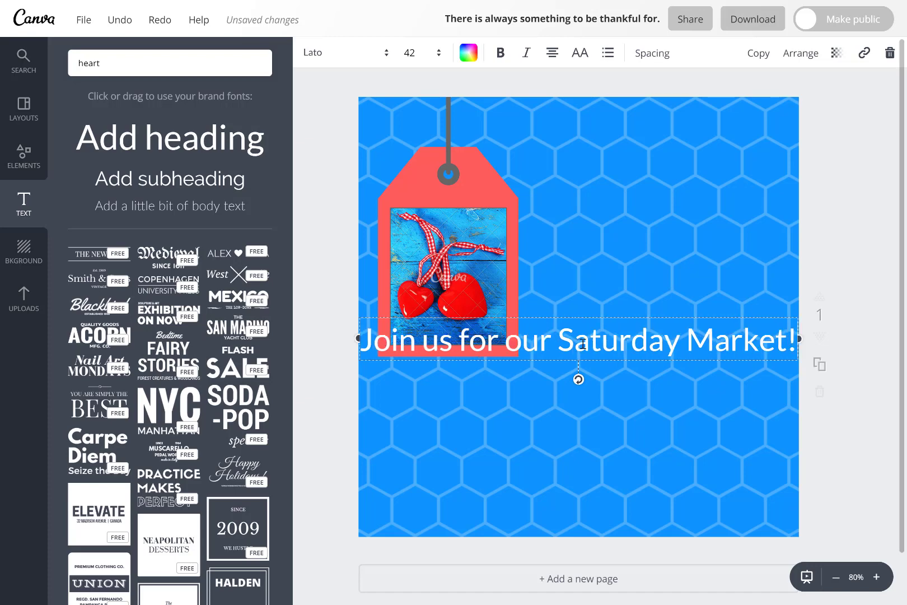
{"action": "left_click", "coordinate": [556, 334]}
{"action": "key", "text": "Return"}
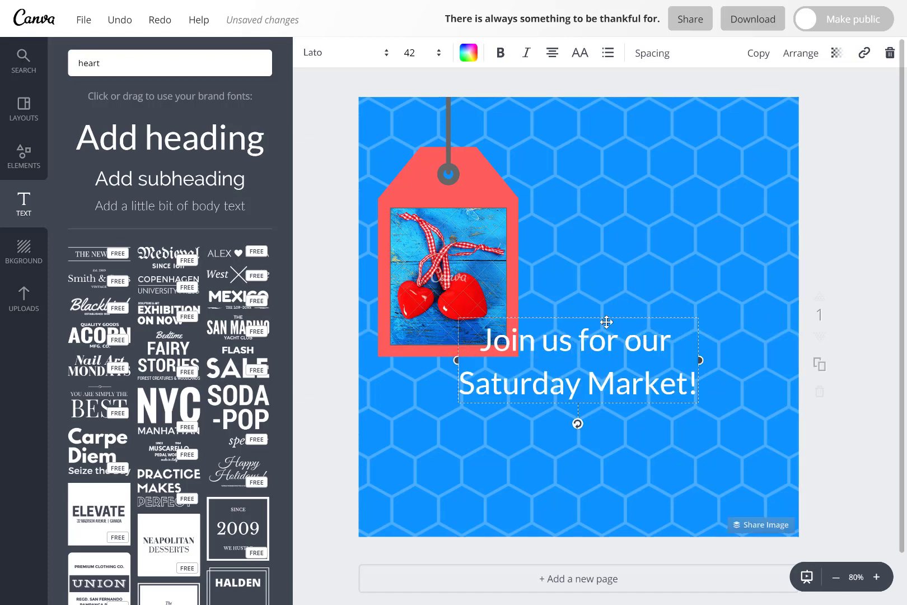
Right-align the two-line heading and place it in the page's upper-right corner.
{"action": "left_click", "coordinate": [552, 52]}
{"action": "left_click", "coordinate": [612, 94]}
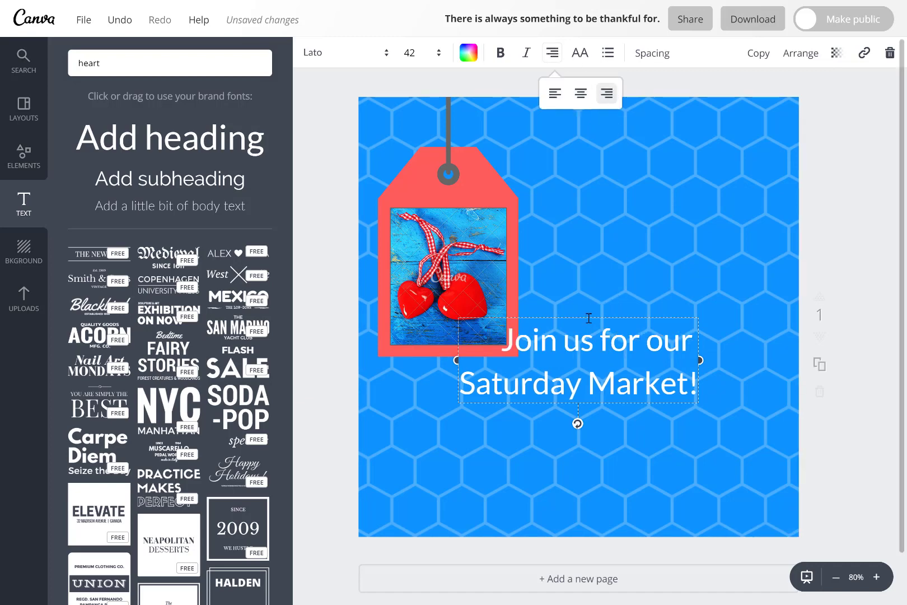
{"action": "left_click_drag", "start_coordinate": [588, 317], "coordinate": [679, 115]}
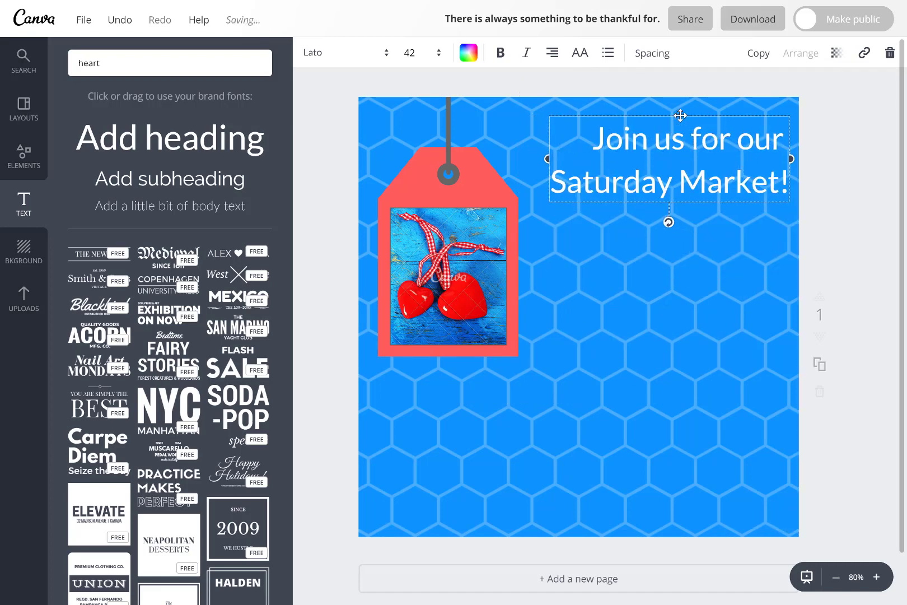
{"action": "left_click", "coordinate": [647, 337]}
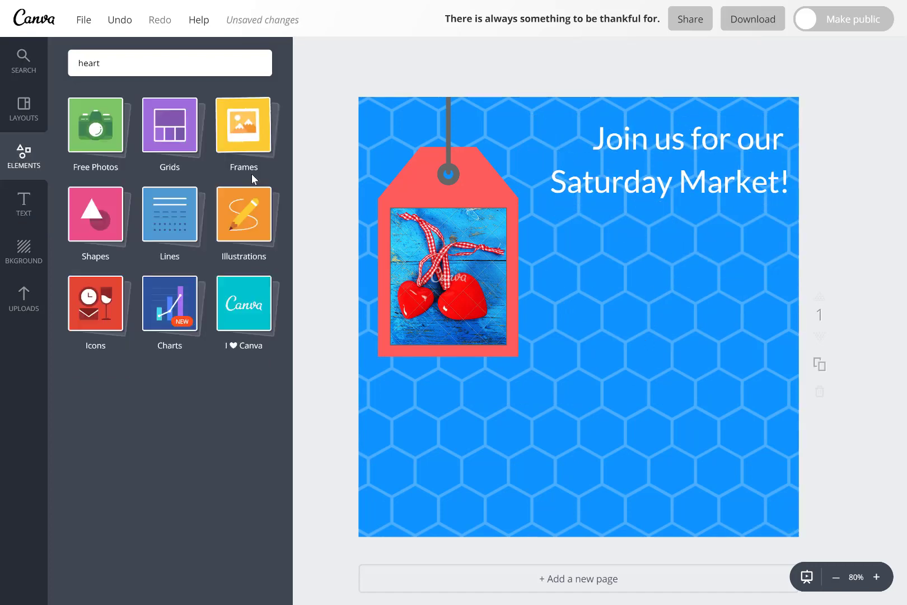
Add the free red diamond line beneath the heading and recolour it coral red from the default palette.
{"action": "left_click", "coordinate": [180, 218]}
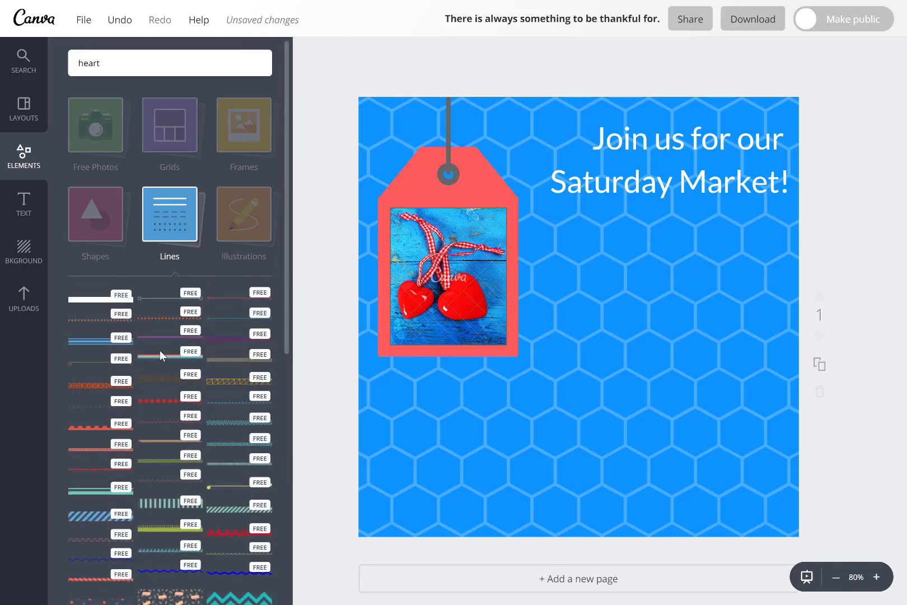
{"action": "left_click", "coordinate": [165, 402]}
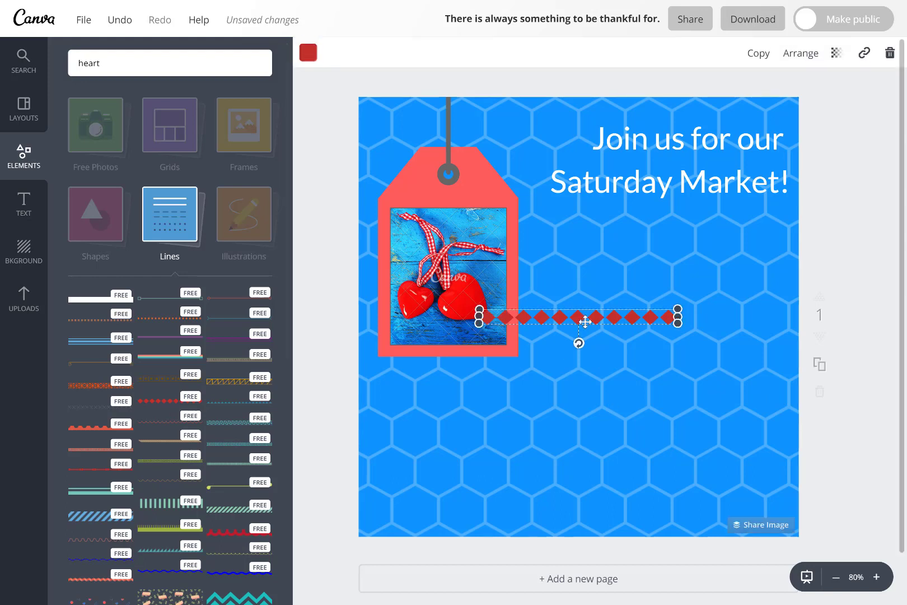
{"action": "left_click_drag", "start_coordinate": [585, 322], "coordinate": [689, 219]}
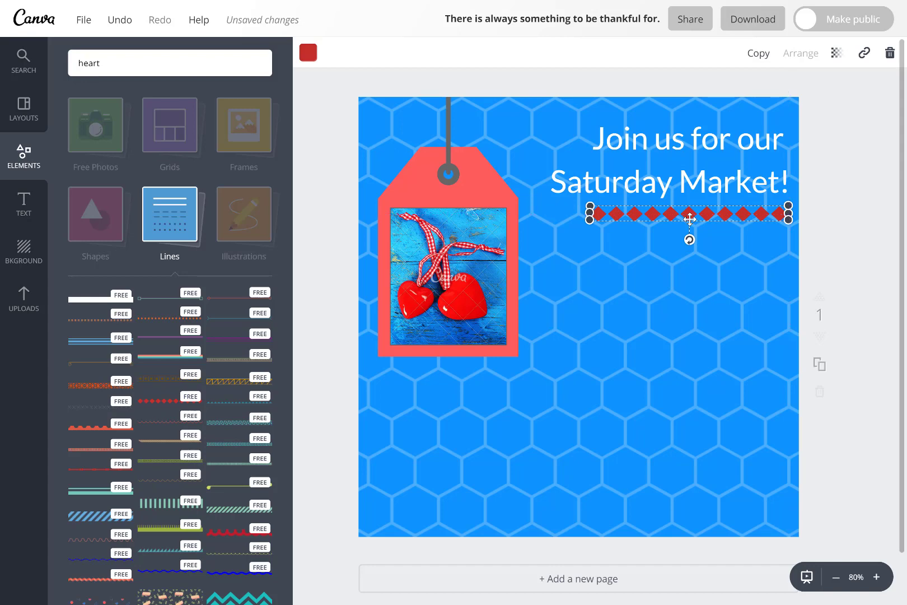
{"action": "left_click", "coordinate": [308, 52]}
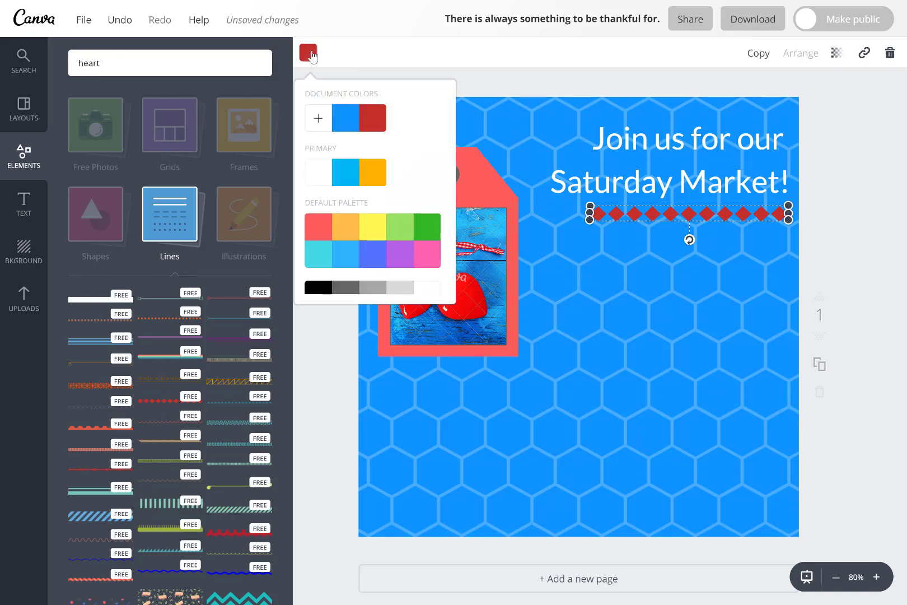
{"action": "left_click", "coordinate": [323, 230]}
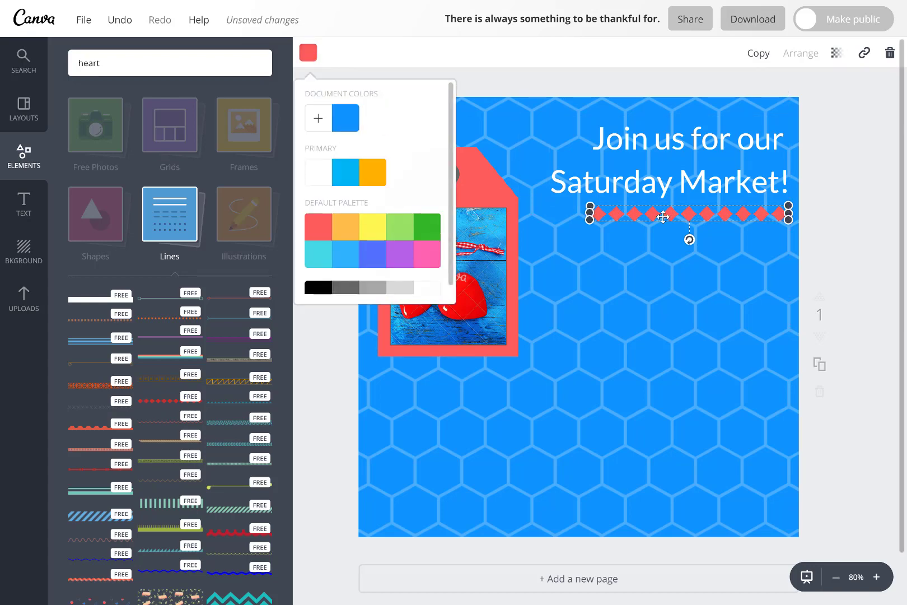
{"action": "left_click", "coordinate": [735, 272]}
Set the page background to the bright blue primary colour and replace the design with the free "Sunset chaser" layout.
{"action": "left_click", "coordinate": [24, 254]}
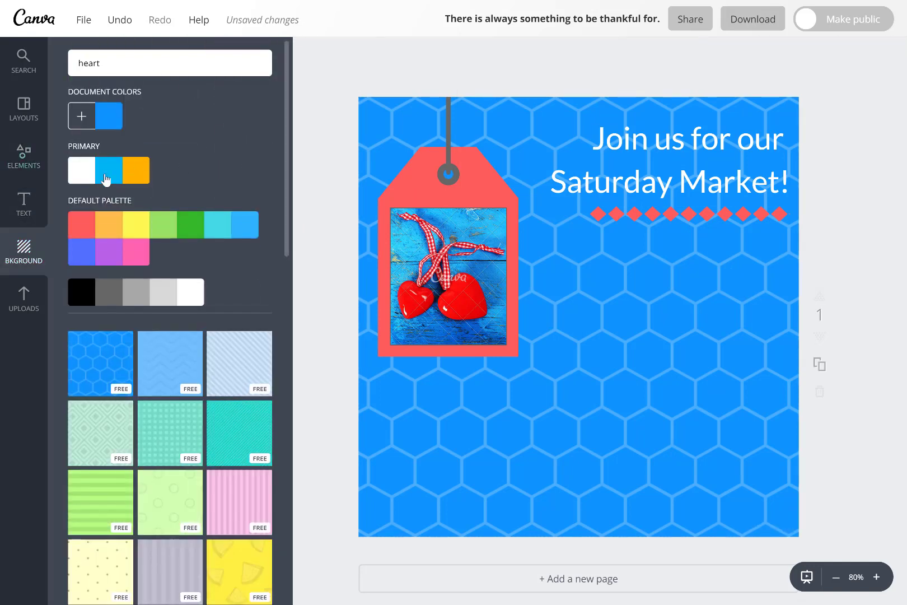
{"action": "left_click", "coordinate": [103, 178]}
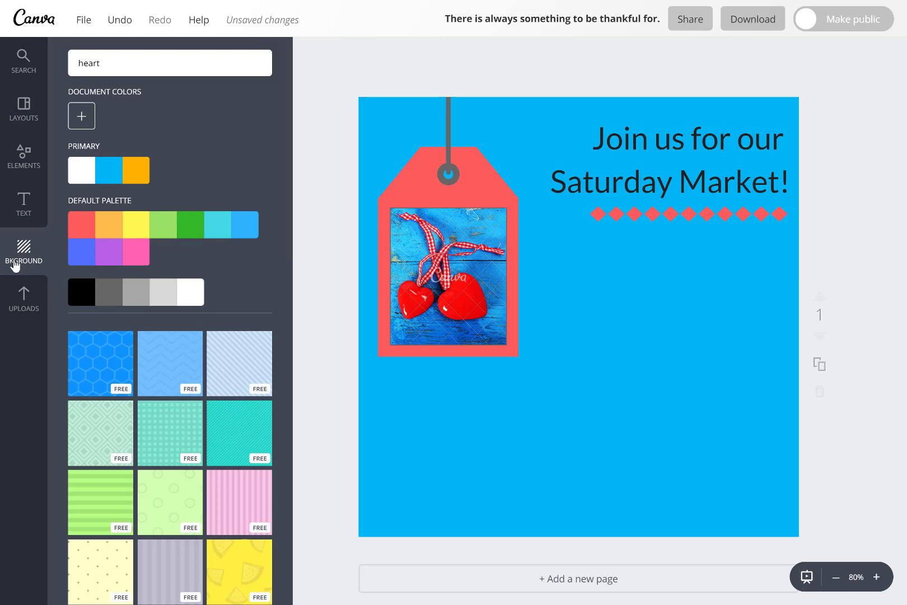
{"action": "left_click", "coordinate": [23, 111]}
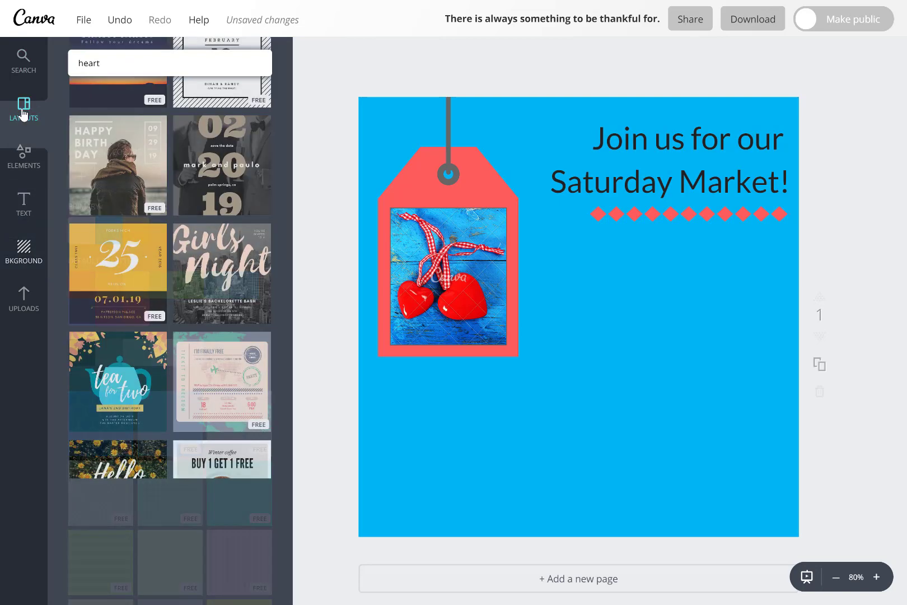
{"action": "left_click", "coordinate": [76, 216]}
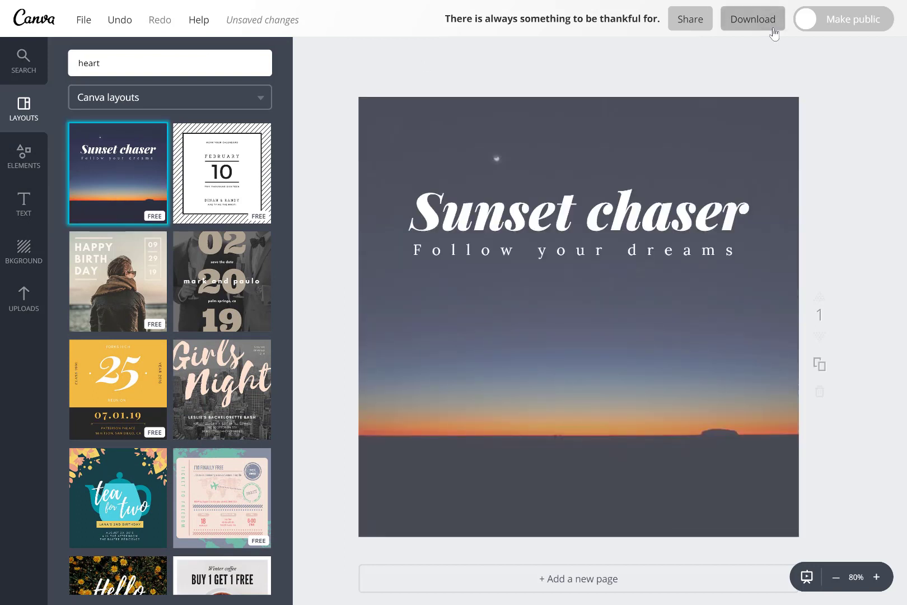
Open the download options and look through the available file types.
{"action": "left_click", "coordinate": [756, 20]}
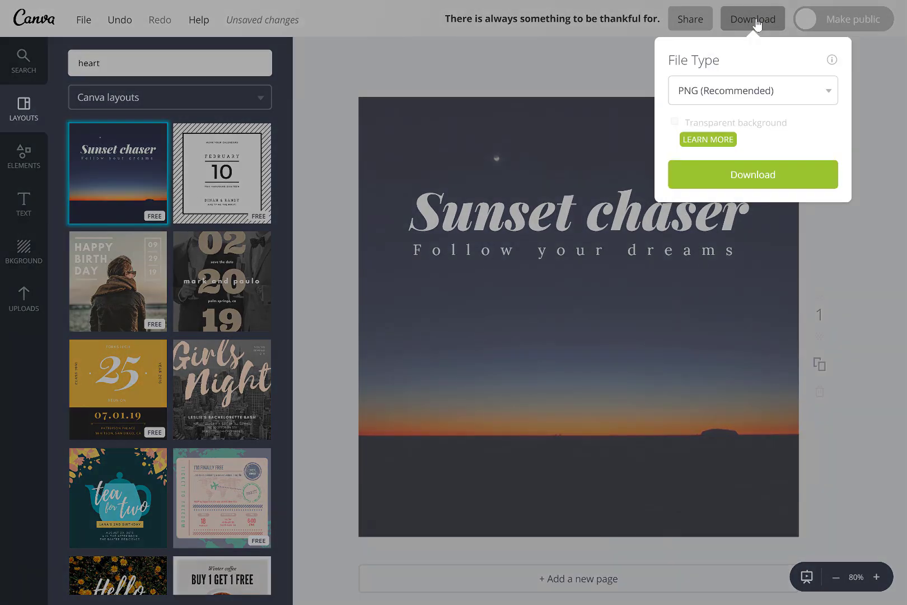
{"action": "left_click", "coordinate": [798, 100]}
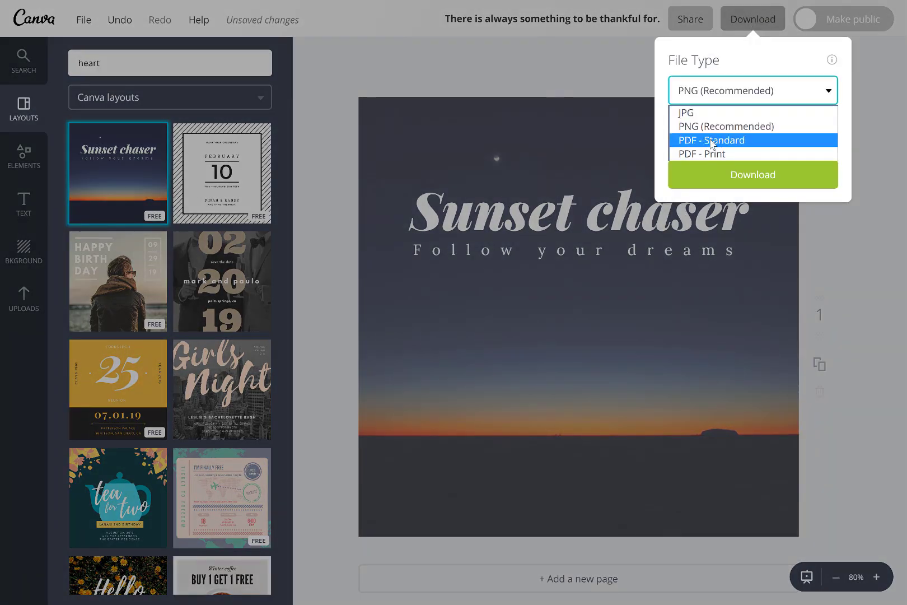
{"action": "left_click", "coordinate": [665, 136]}
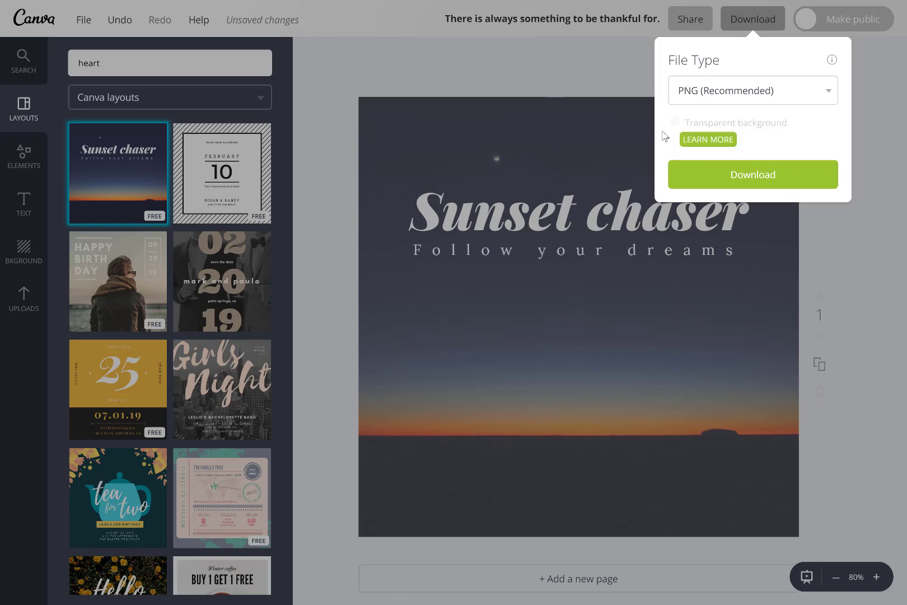